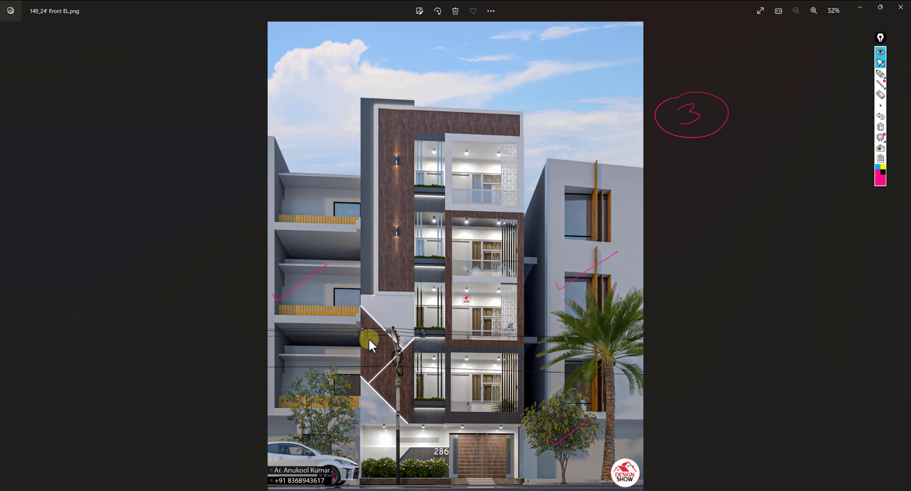
{"action": "left_click", "coordinate": [880, 55]}
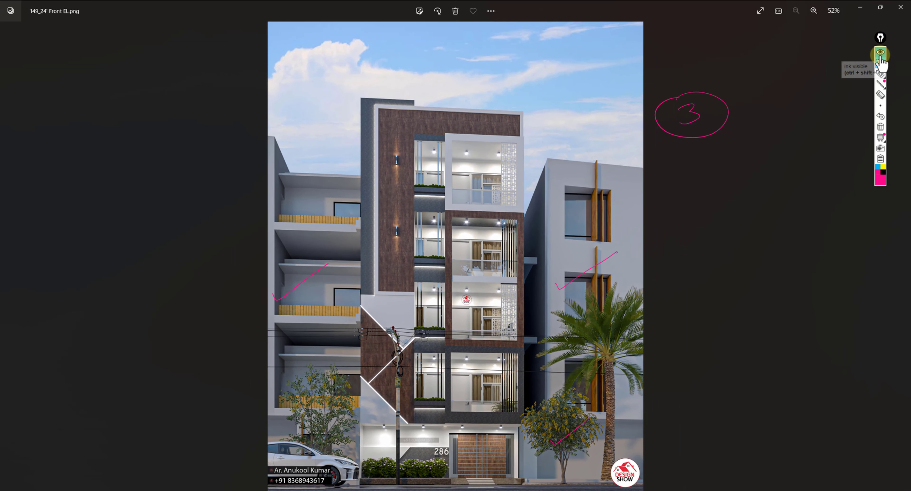
{"action": "left_click", "coordinate": [880, 55]}
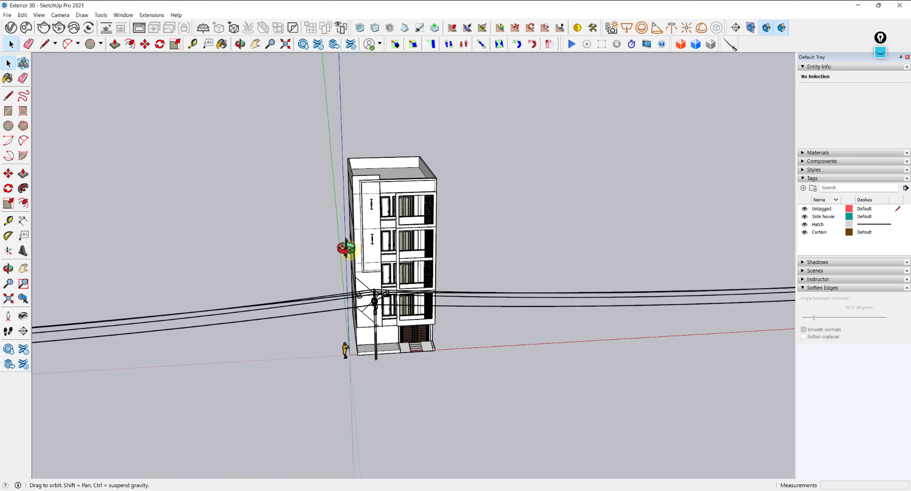
Switch to the Exterior 30 SketchUp model and unhide all hidden objects around the main building.
{"action": "middle_click_drag", "start_coordinate": [341, 248], "coordinate": [217, 271]}
{"action": "scroll", "coordinate": [373, 288], "scroll_direction": "up", "scroll_amount": 5}
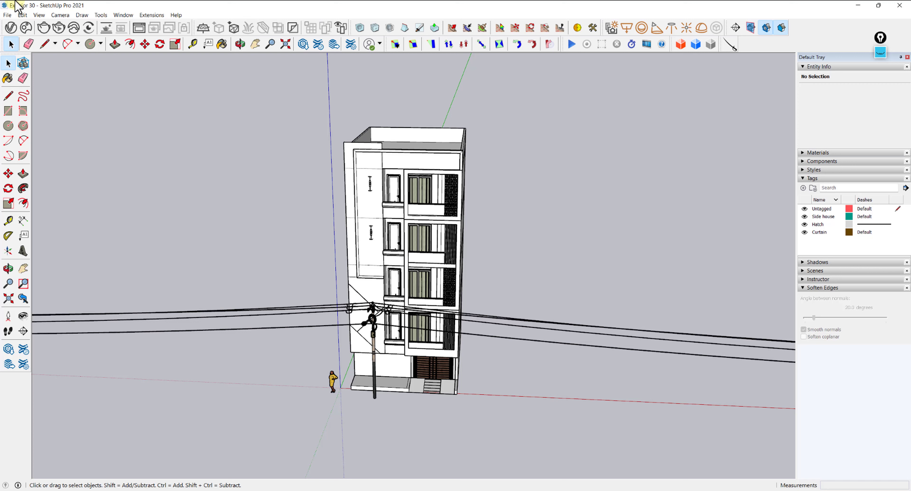
{"action": "left_click", "coordinate": [21, 15]}
{"action": "mouse_move", "coordinate": [81, 147]}
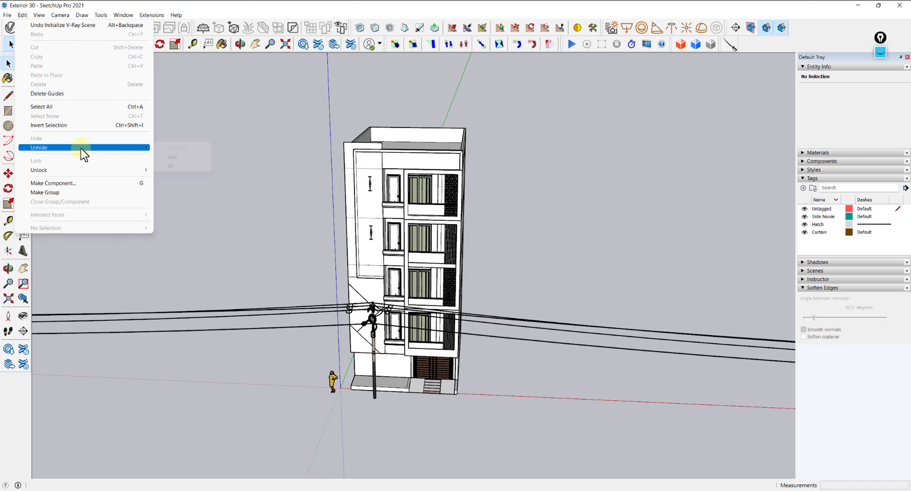
{"action": "left_click", "coordinate": [173, 166]}
Examine the side houses, road, trees and car around the main building, selecting a side house group to check its tag.
{"action": "middle_click_drag", "start_coordinate": [244, 209], "coordinate": [425, 255]}
{"action": "scroll", "coordinate": [463, 288], "scroll_direction": "down", "scroll_amount": 3}
{"action": "scroll", "coordinate": [424, 256], "scroll_direction": "up", "scroll_amount": 1}
{"action": "scroll", "coordinate": [424, 255], "scroll_direction": "up", "scroll_amount": 3}
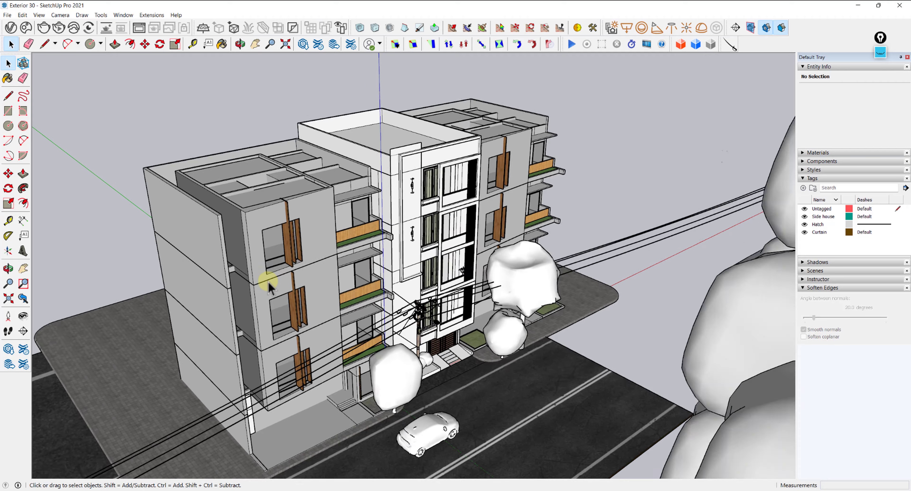
{"action": "scroll", "coordinate": [268, 281], "scroll_direction": "up", "scroll_amount": 2}
{"action": "middle_click_drag", "start_coordinate": [268, 281], "coordinate": [263, 281]}
{"action": "scroll", "coordinate": [266, 283], "scroll_direction": "down", "scroll_amount": 2}
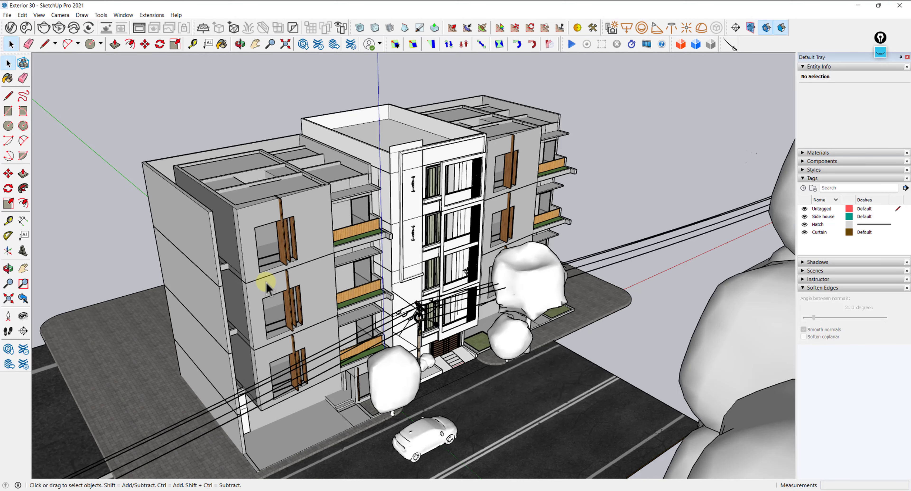
{"action": "left_click", "coordinate": [313, 307]}
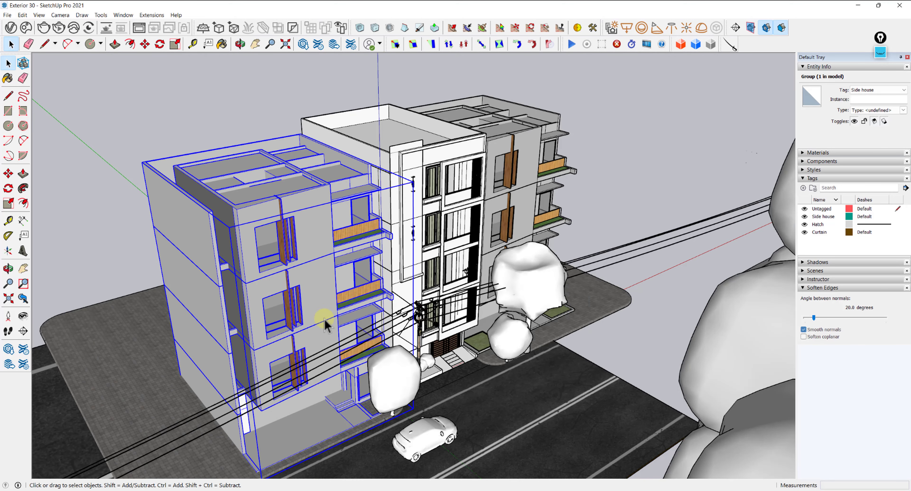
{"action": "left_click", "coordinate": [209, 93]}
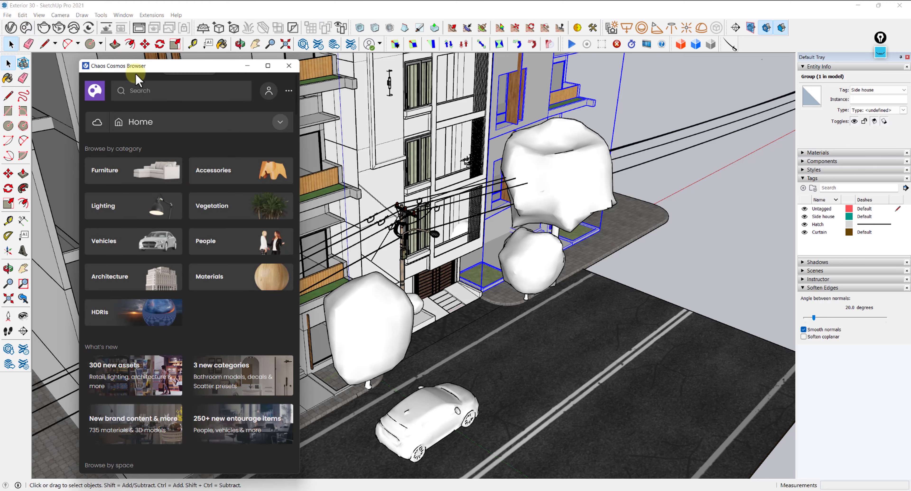
Search the Chaos Cosmos library for "car".
{"action": "left_click", "coordinate": [183, 92]}
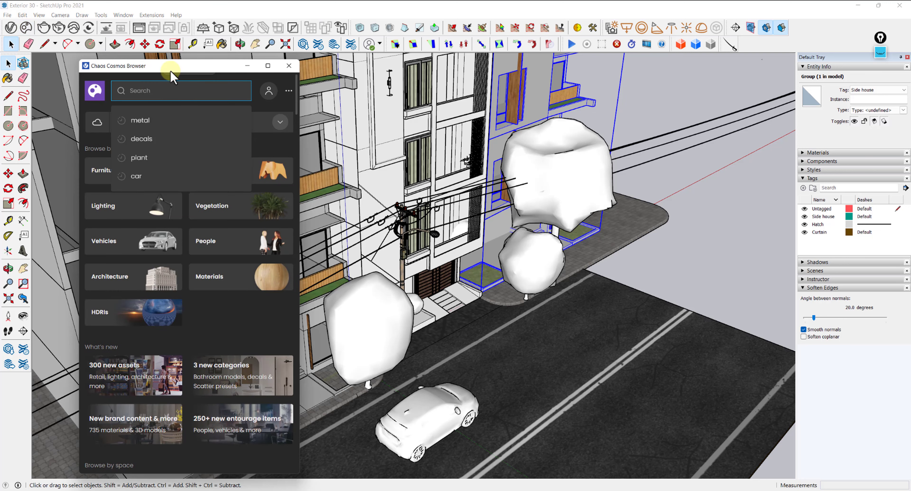
{"action": "left_click_drag", "start_coordinate": [171, 71], "coordinate": [172, 66]}
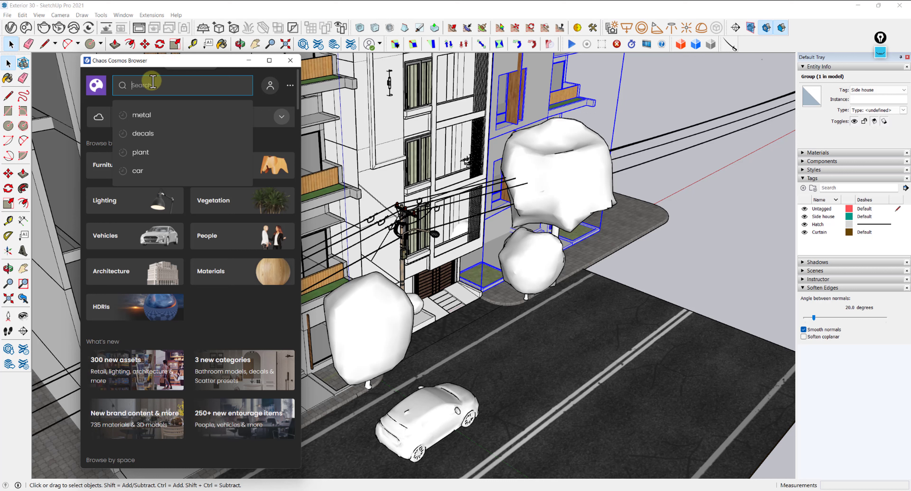
{"action": "left_click", "coordinate": [137, 170]}
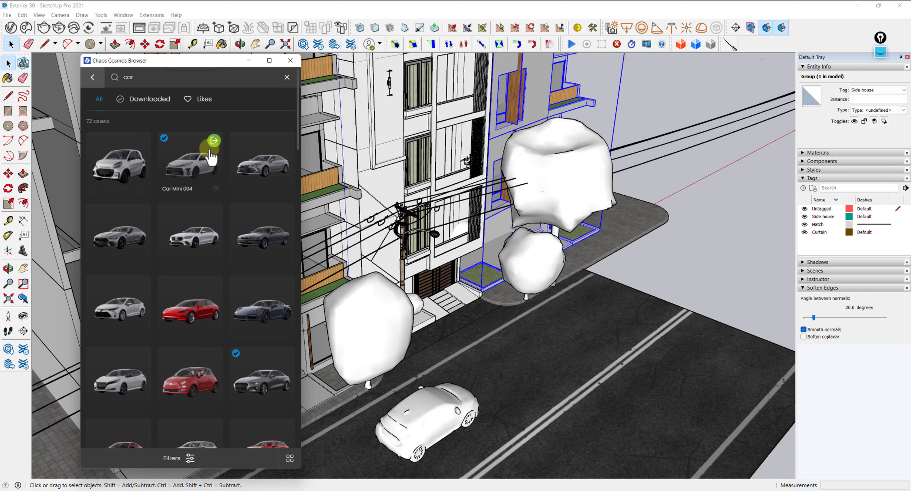
Select the car on the road and look up its entry among the geometries in the V-Ray Asset Editor.
{"action": "left_click", "coordinate": [430, 430]}
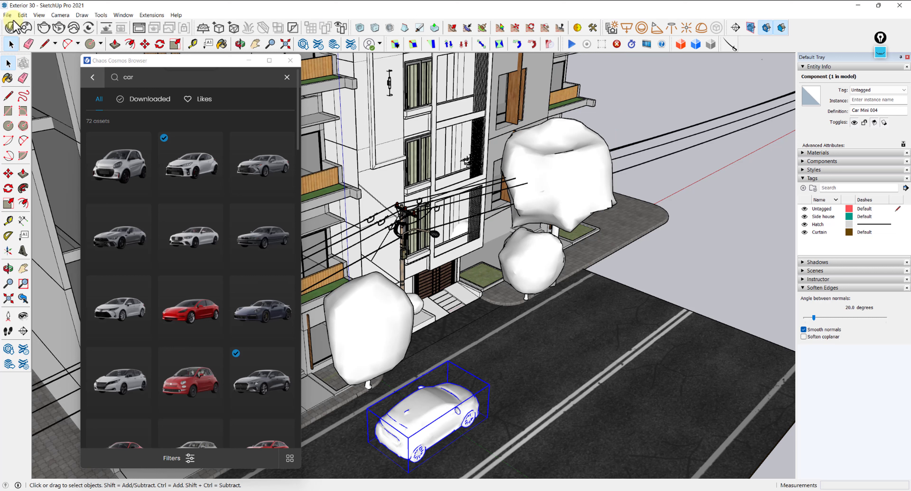
{"action": "left_click", "coordinate": [10, 31]}
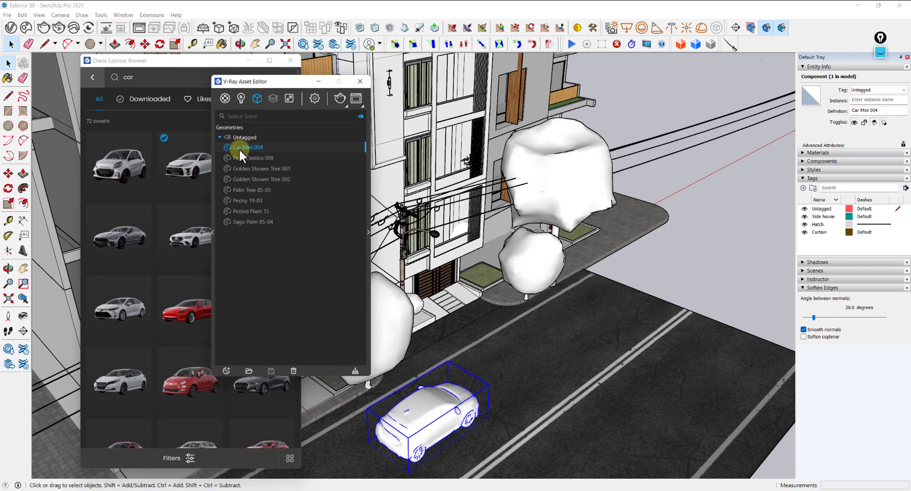
{"action": "left_click", "coordinate": [247, 158]}
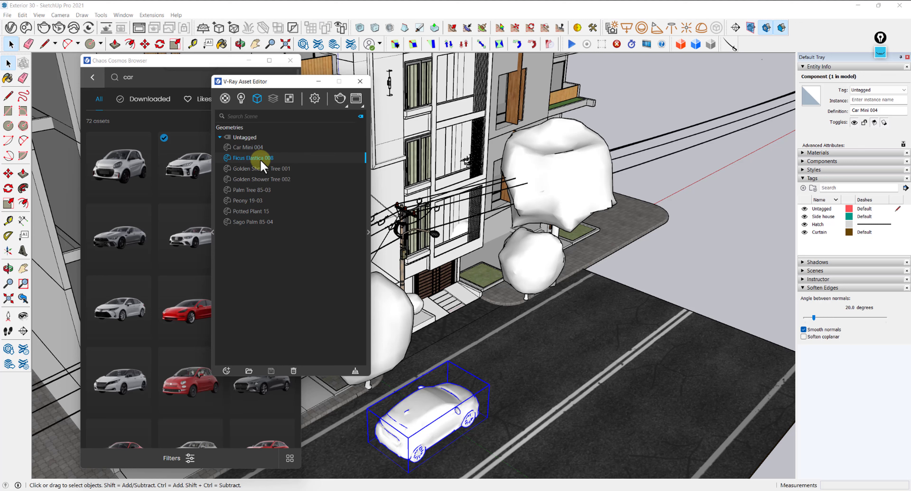
Select the small tree at the sidewalk corner to identify its asset in the V-Ray geometry list.
{"action": "scroll", "coordinate": [656, 230], "scroll_direction": "down", "scroll_amount": 2}
{"action": "scroll", "coordinate": [656, 230], "scroll_direction": "down", "scroll_amount": 3}
{"action": "left_click", "coordinate": [598, 251]}
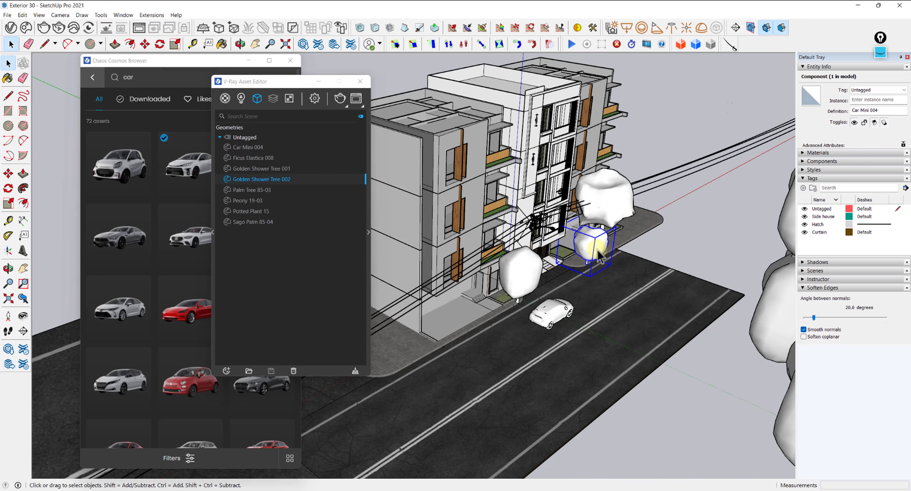
{"action": "scroll", "coordinate": [597, 253], "scroll_direction": "up", "scroll_amount": 3}
{"action": "scroll", "coordinate": [599, 252], "scroll_direction": "up", "scroll_amount": 2}
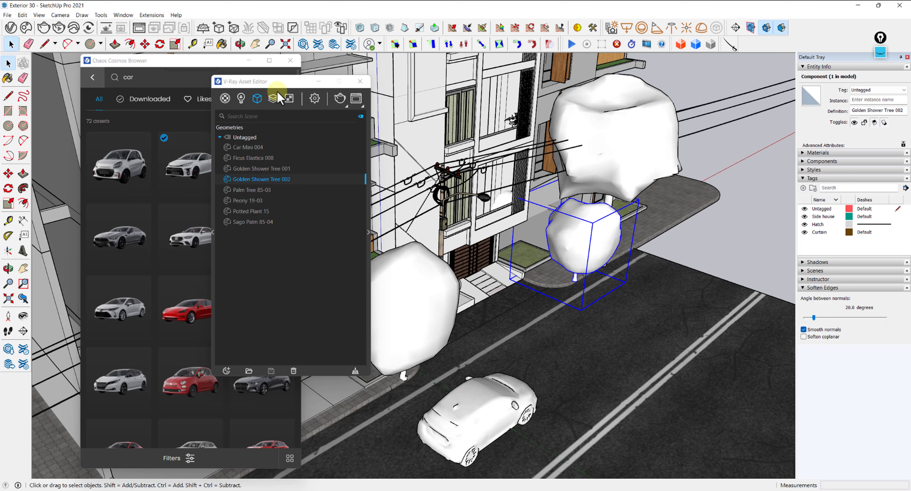
Move the V-Ray Asset Editor clear of the Chaos Cosmos Browser and search the library for "golden shower tree".
{"action": "left_click_drag", "start_coordinate": [261, 81], "coordinate": [429, 84]}
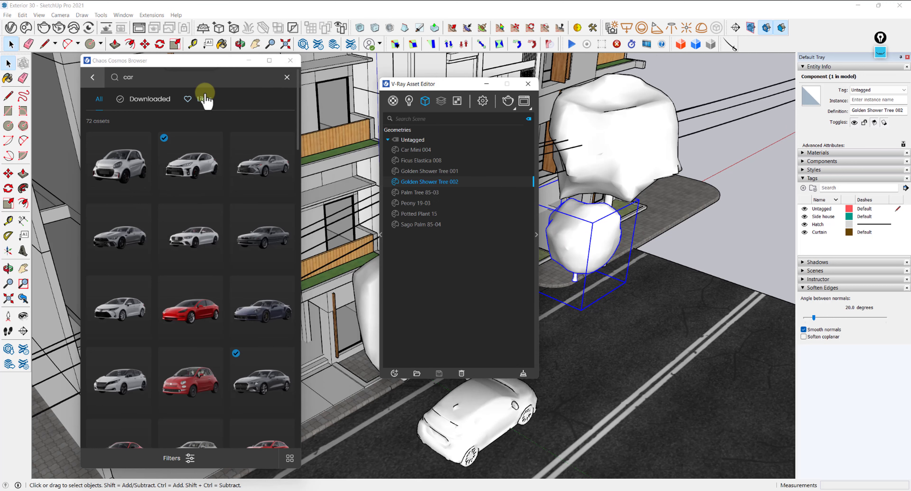
{"action": "left_click", "coordinate": [287, 77]}
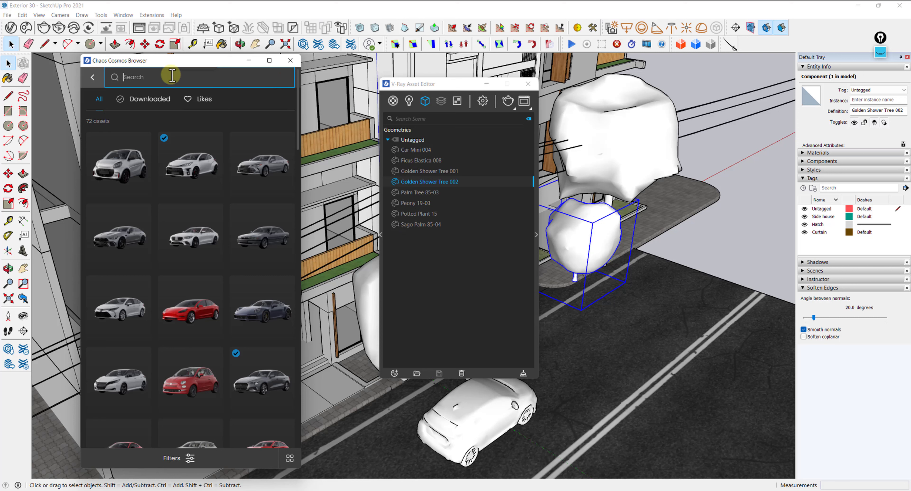
{"action": "type", "text": "golden shower tree"}
{"action": "key", "text": "Return"}
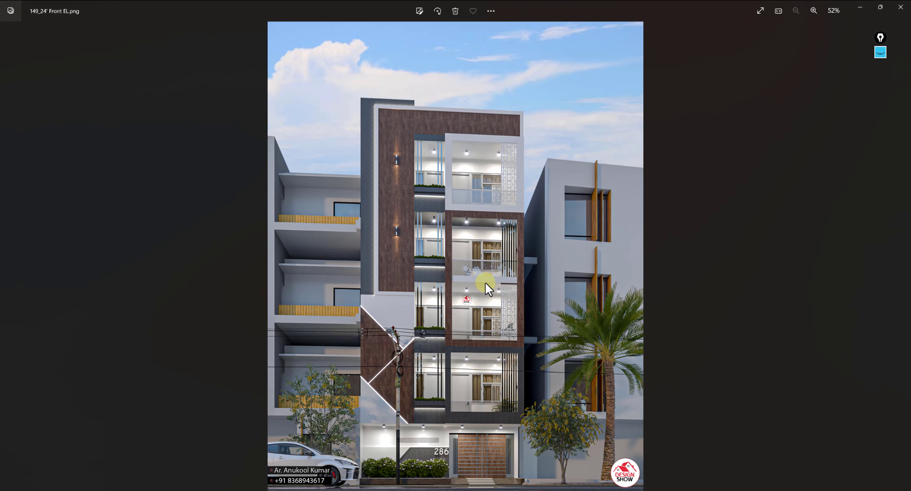
Switch to the front elevation render in the image viewer and examine its trees, facade cladding, lights and balconies up close.
{"action": "scroll", "coordinate": [687, 382], "scroll_direction": "up", "scroll_amount": 2}
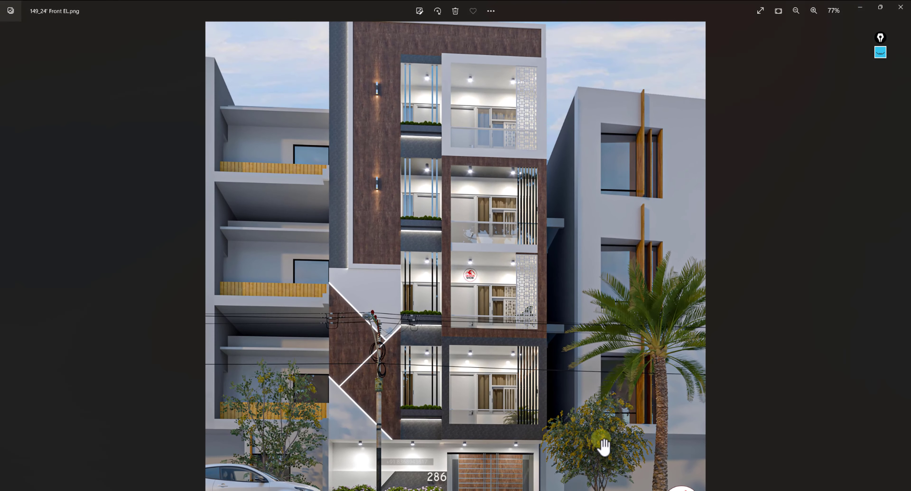
{"action": "scroll", "coordinate": [587, 438], "scroll_direction": "up", "scroll_amount": 4}
{"action": "left_click_drag", "start_coordinate": [620, 448], "coordinate": [560, 251]}
{"action": "scroll", "coordinate": [598, 236], "scroll_direction": "up", "scroll_amount": 2}
{"action": "scroll", "coordinate": [600, 237], "scroll_direction": "down", "scroll_amount": 3}
{"action": "scroll", "coordinate": [400, 149], "scroll_direction": "down", "scroll_amount": 5}
{"action": "scroll", "coordinate": [312, 76], "scroll_direction": "up", "scroll_amount": 4}
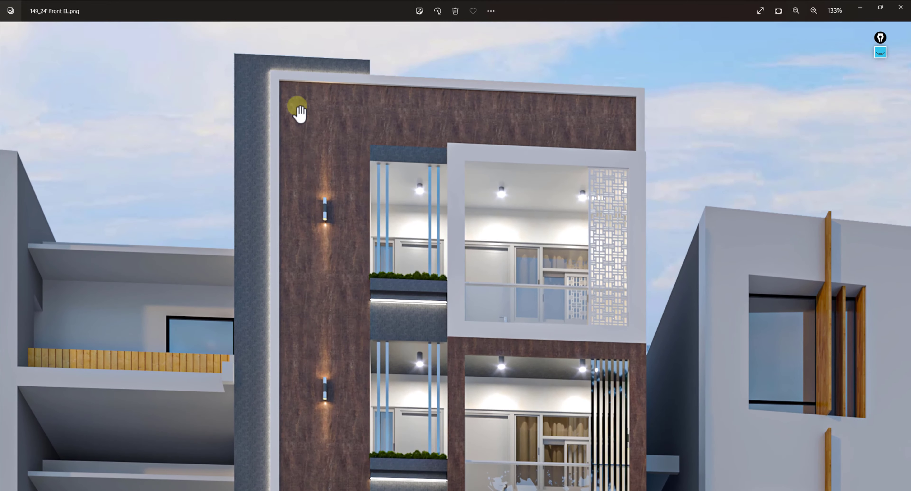
{"action": "scroll", "coordinate": [321, 205], "scroll_direction": "down", "scroll_amount": 4}
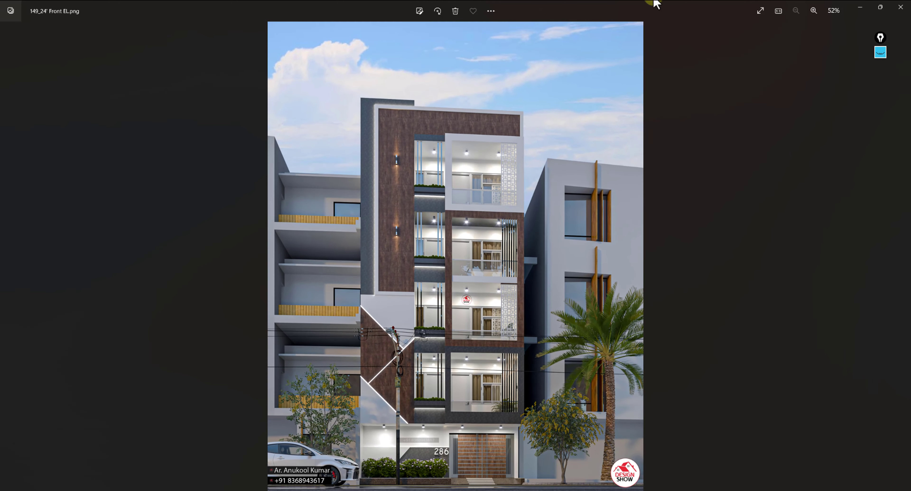
Minimize the reference render and close the Chaos Cosmos Browser and the V-Ray Asset Editor.
{"action": "left_click", "coordinate": [859, 7]}
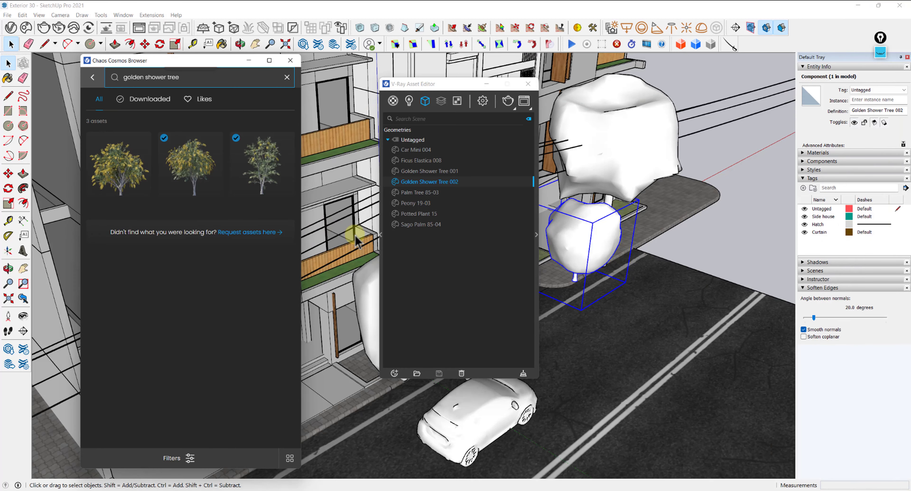
{"action": "left_click", "coordinate": [290, 60]}
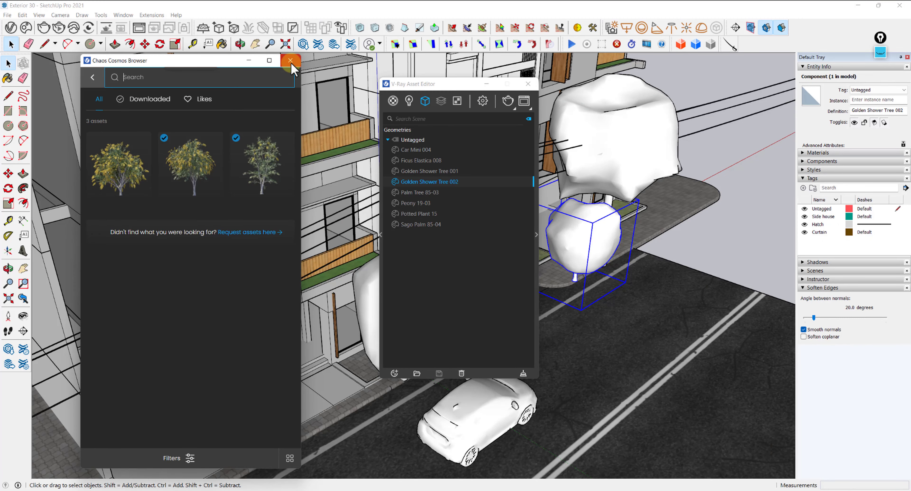
{"action": "left_click", "coordinate": [528, 84]}
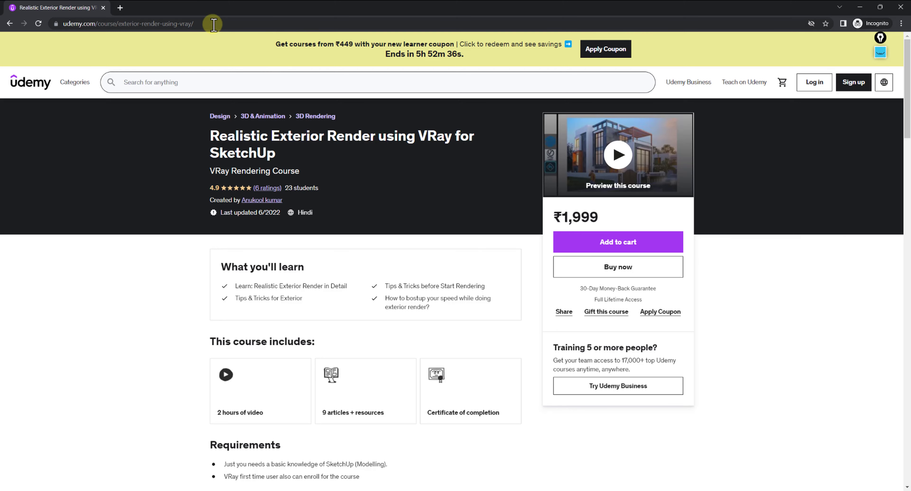
Switch to the Udemy page for Realistic Exterior Render using VRay for SketchUp and move its preview video to 0:35.
{"action": "left_click", "coordinate": [214, 24]}
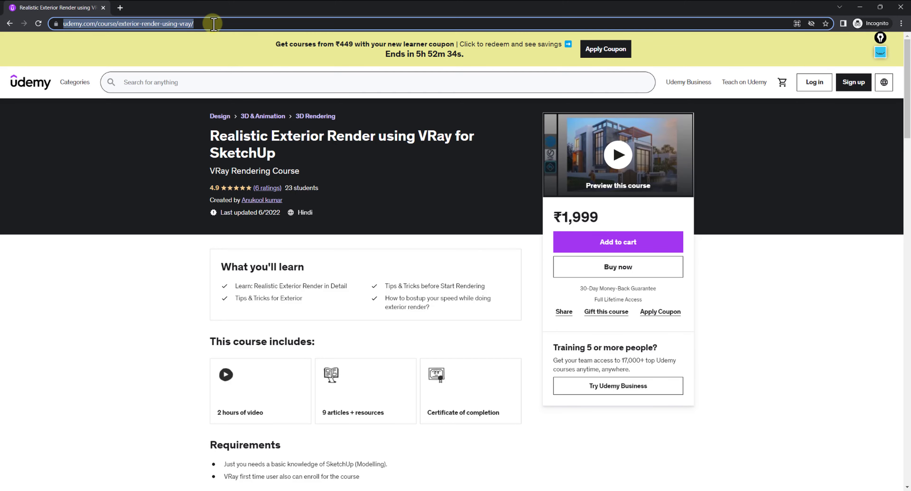
{"action": "left_click", "coordinate": [356, 162]}
{"action": "left_click", "coordinate": [632, 148]}
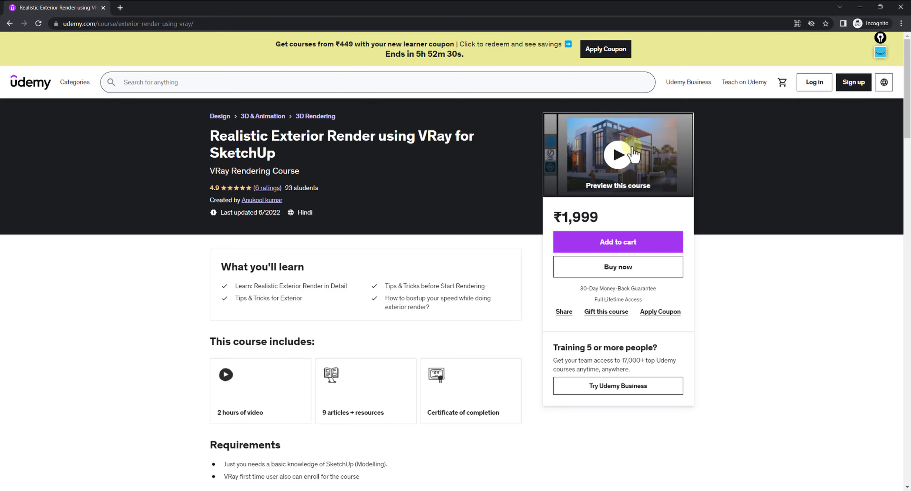
{"action": "left_click", "coordinate": [622, 153]}
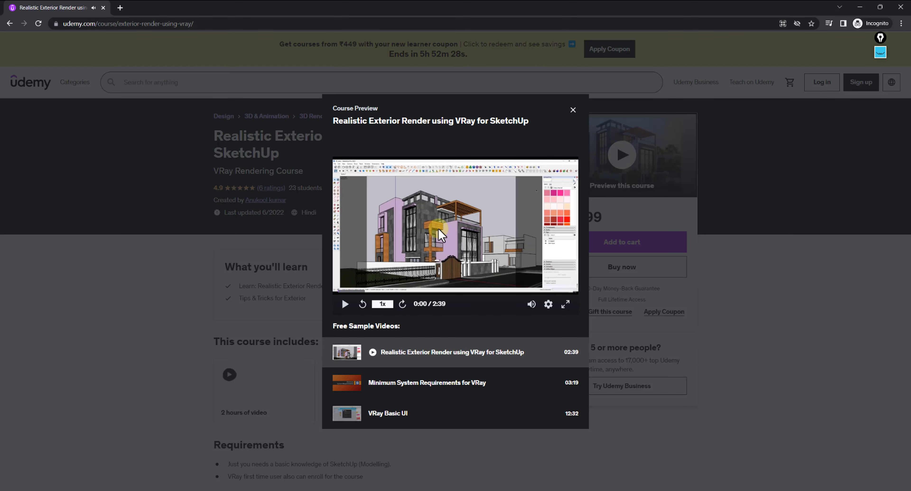
{"action": "left_click", "coordinate": [400, 292]}
{"action": "left_click", "coordinate": [393, 293]}
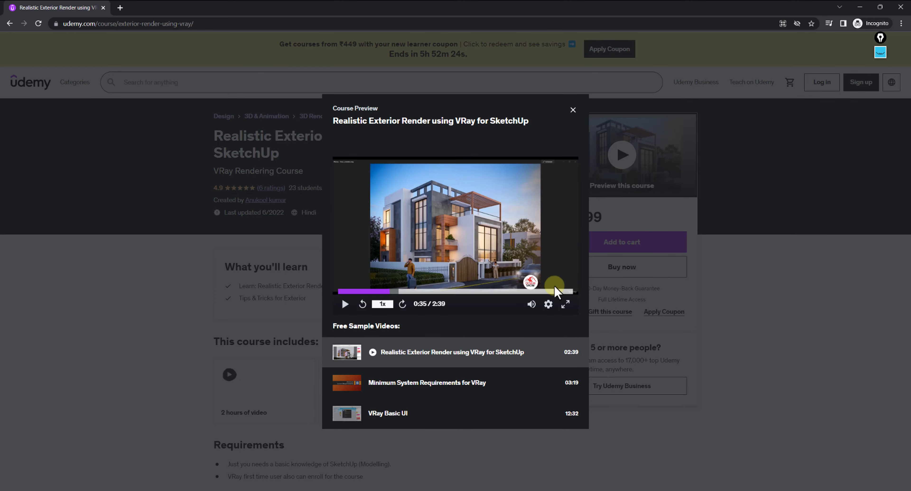
View the paused course preview in full screen, return to the course page and close the preview.
{"action": "left_click", "coordinate": [565, 304]}
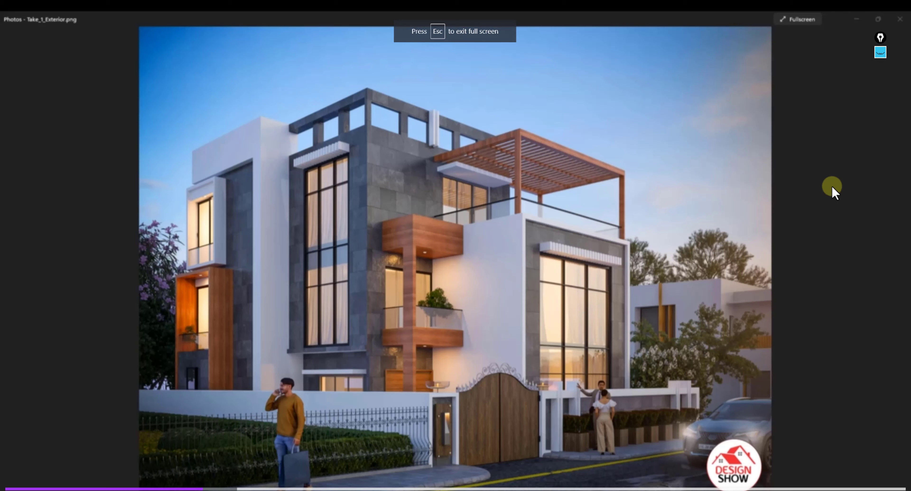
{"action": "key", "text": "Escape"}
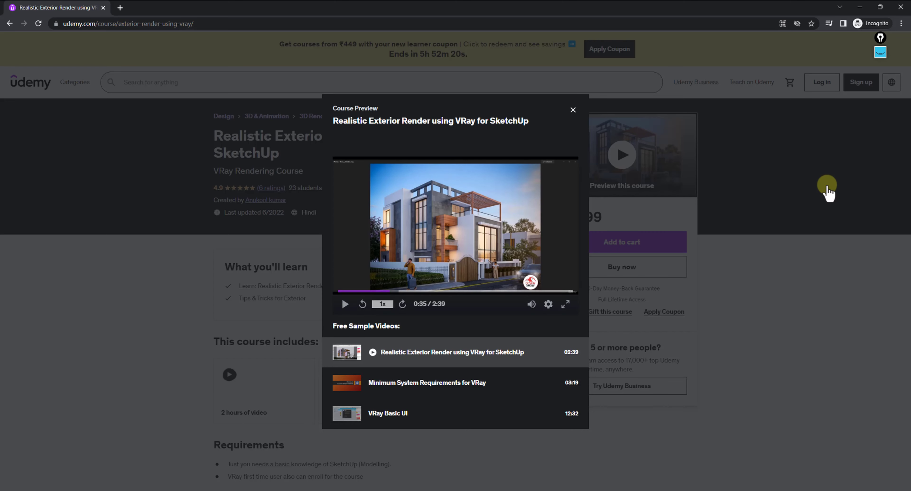
{"action": "left_click", "coordinate": [573, 111]}
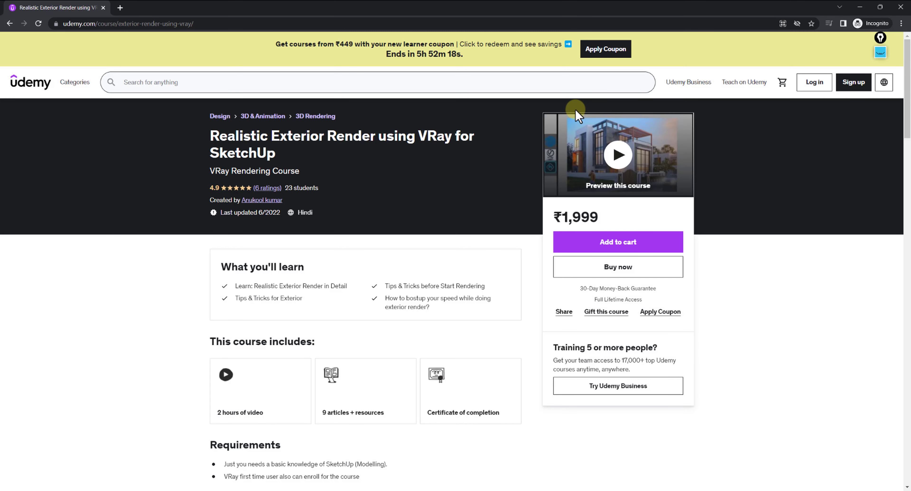
Examine the course price and the new learner coupon offer by highlighting them on the page.
{"action": "left_click_drag", "start_coordinate": [602, 217], "coordinate": [550, 217]}
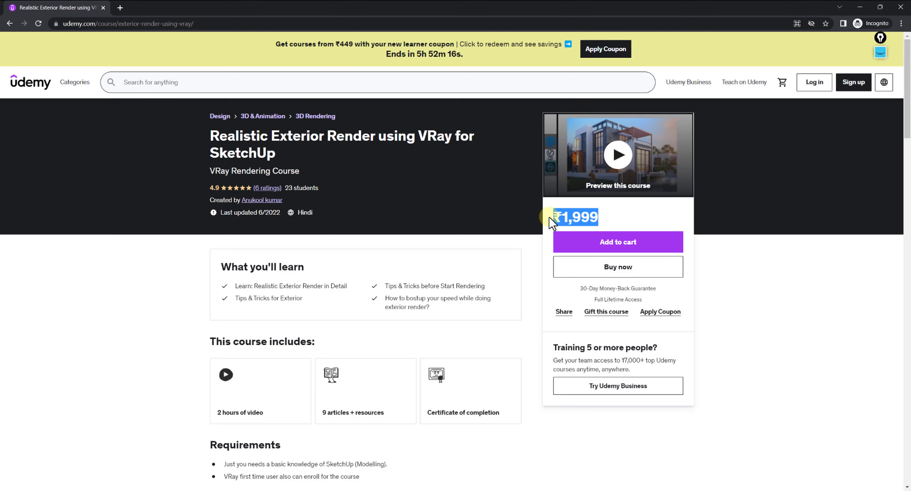
{"action": "left_click_drag", "start_coordinate": [334, 44], "coordinate": [449, 45]}
{"action": "left_click", "coordinate": [341, 48]}
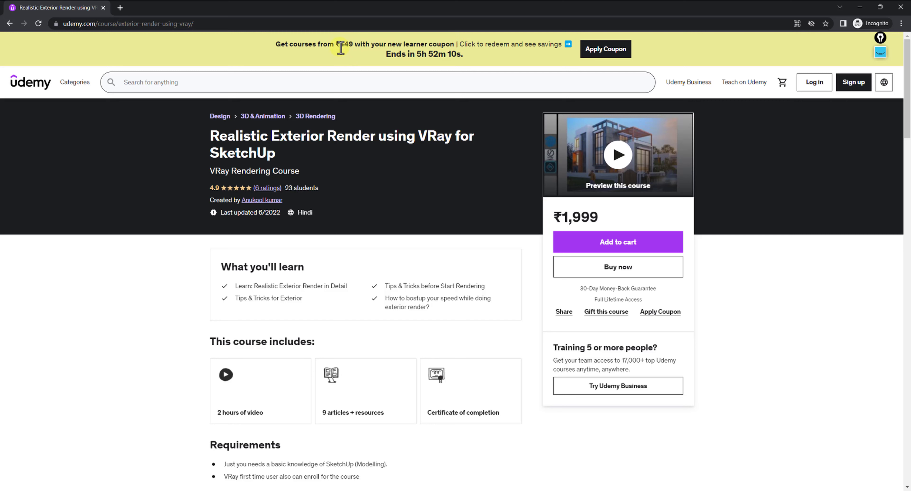
{"action": "left_click_drag", "start_coordinate": [334, 46], "coordinate": [365, 47]}
{"action": "left_click", "coordinate": [757, 248]}
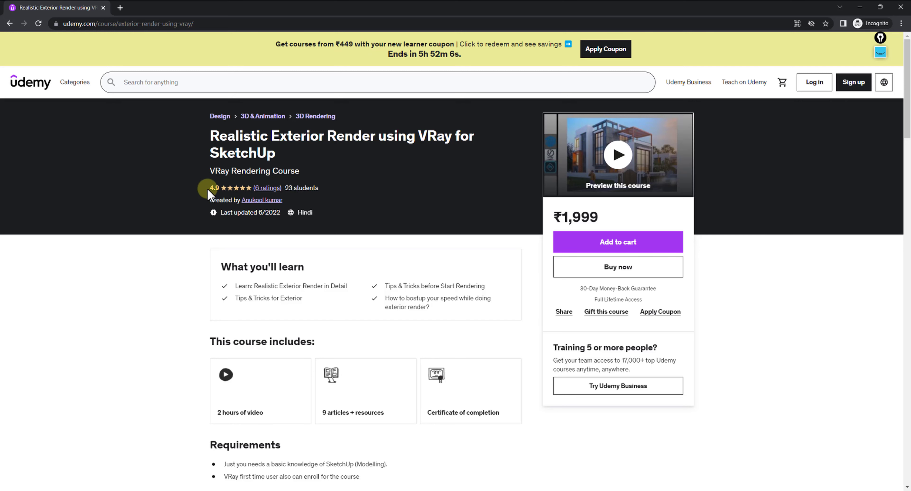
Examine the course's rating, language, video hours and included articles and resources by highlighting each of them on the page.
{"action": "left_click_drag", "start_coordinate": [208, 187], "coordinate": [225, 191]}
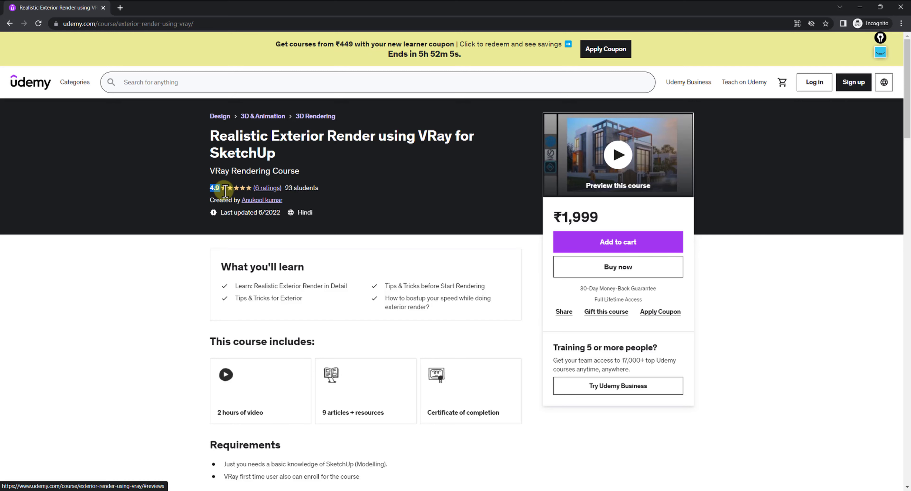
{"action": "left_click", "coordinate": [480, 214]}
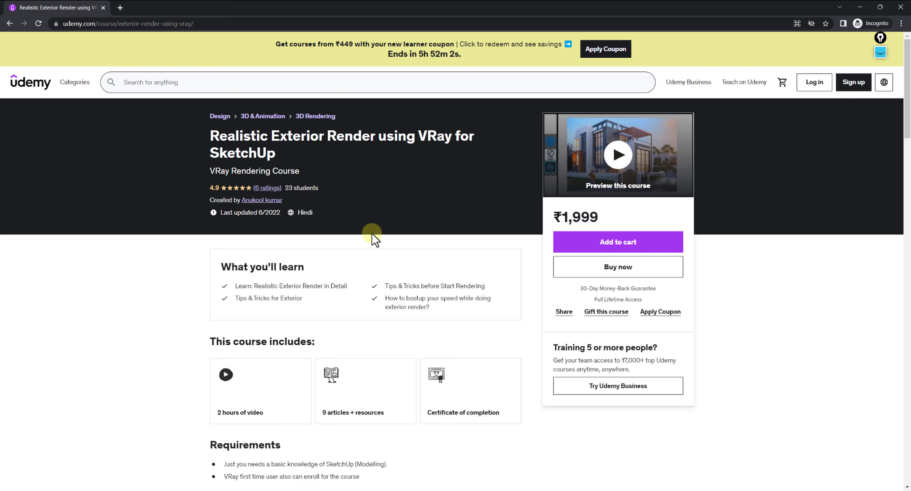
{"action": "left_click_drag", "start_coordinate": [298, 213], "coordinate": [311, 213]}
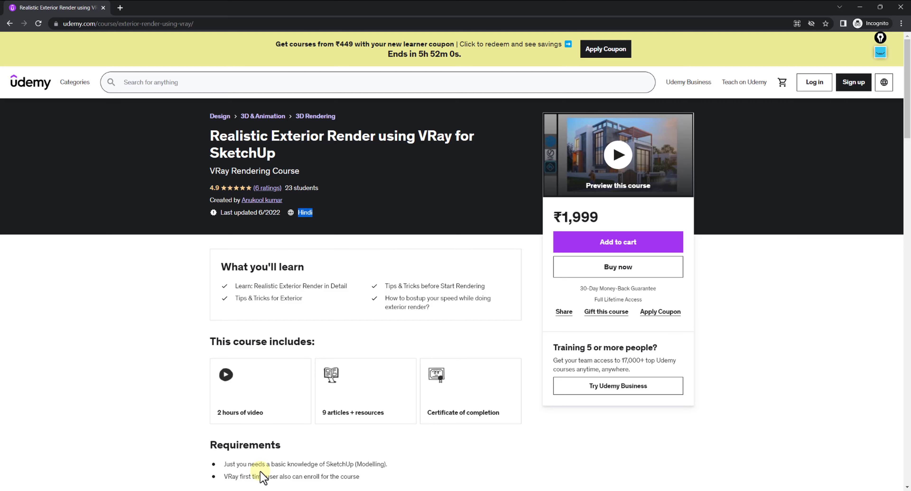
{"action": "left_click_drag", "start_coordinate": [214, 412], "coordinate": [265, 413]}
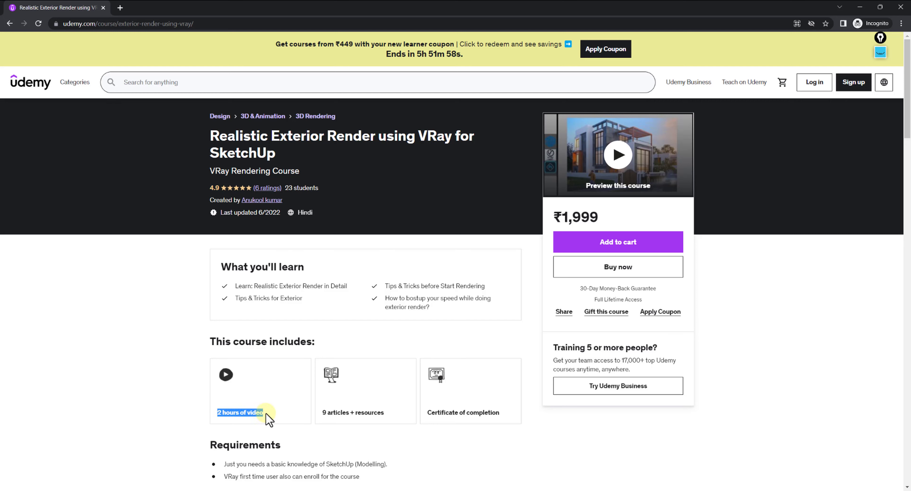
{"action": "left_click_drag", "start_coordinate": [321, 416], "coordinate": [385, 418]}
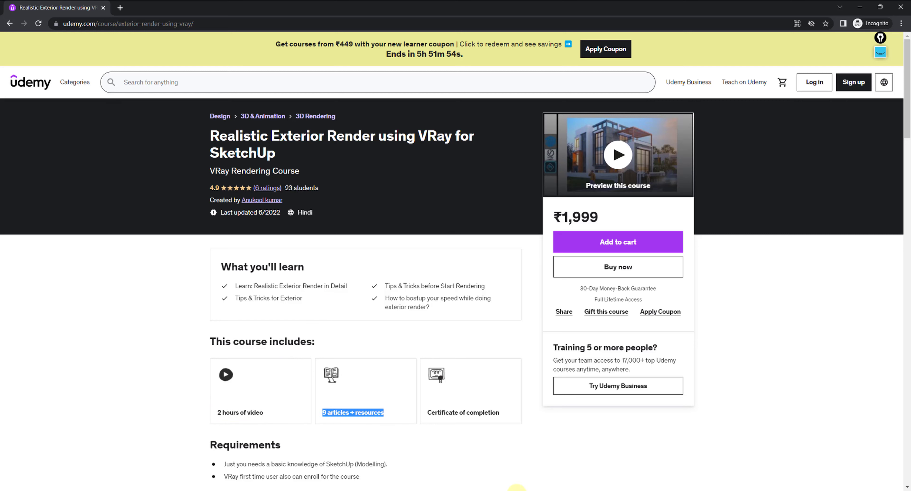
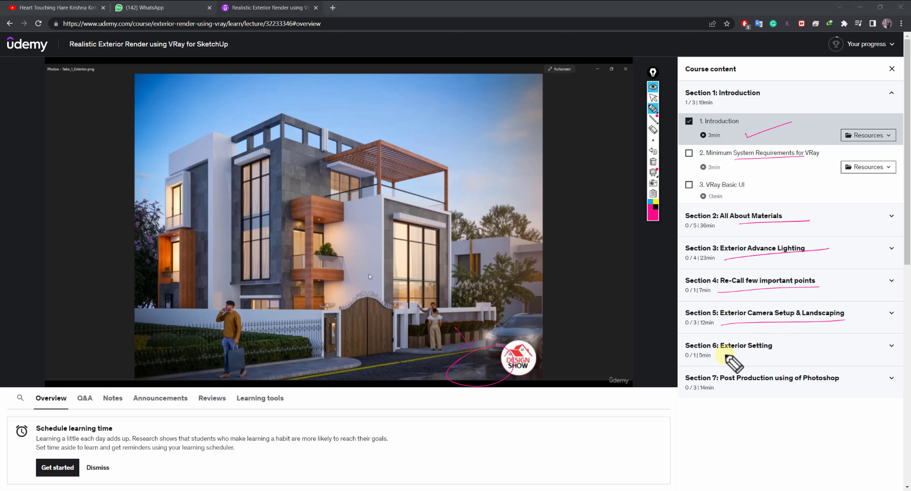
Underline Sections 6 and 7 of the course content, mark details on the lecture's exterior render, and clear all annotations.
{"action": "left_click_drag", "start_coordinate": [724, 356], "coordinate": [806, 349]}
{"action": "left_click_drag", "start_coordinate": [718, 388], "coordinate": [853, 393]}
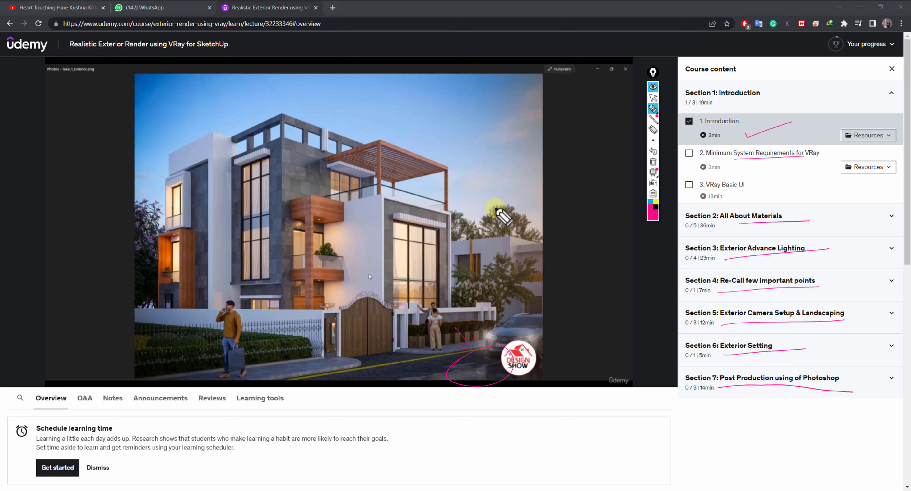
{"action": "left_click_drag", "start_coordinate": [487, 211], "coordinate": [570, 163]}
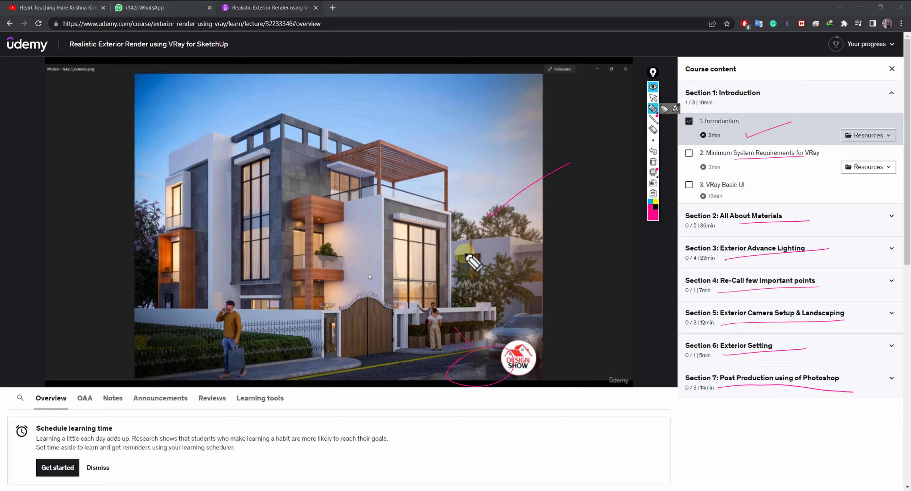
{"action": "mouse_move", "coordinate": [474, 258]}
{"action": "left_mouse_down"}
{"action": "mouse_move", "coordinate": [443, 283]}
{"action": "mouse_move", "coordinate": [482, 250]}
{"action": "left_mouse_up"}
{"action": "left_click_drag", "start_coordinate": [426, 303], "coordinate": [509, 248]}
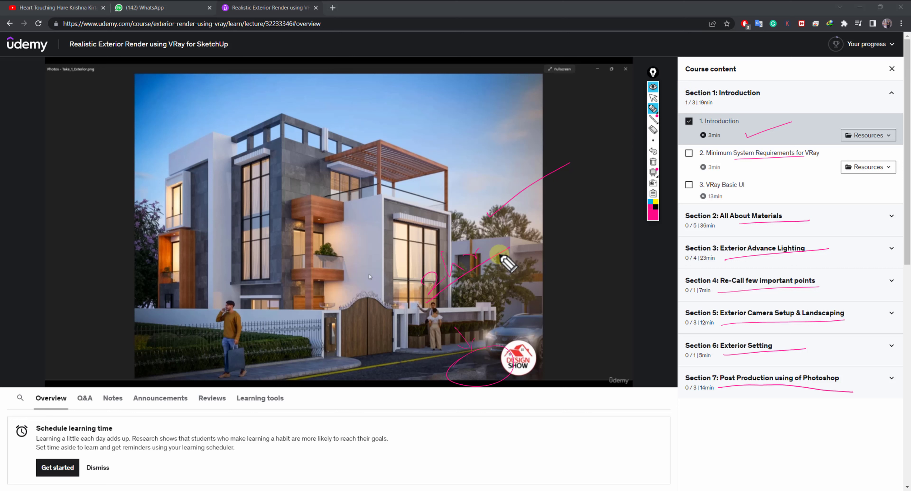
{"action": "left_click_drag", "start_coordinate": [422, 380], "coordinate": [446, 370]}
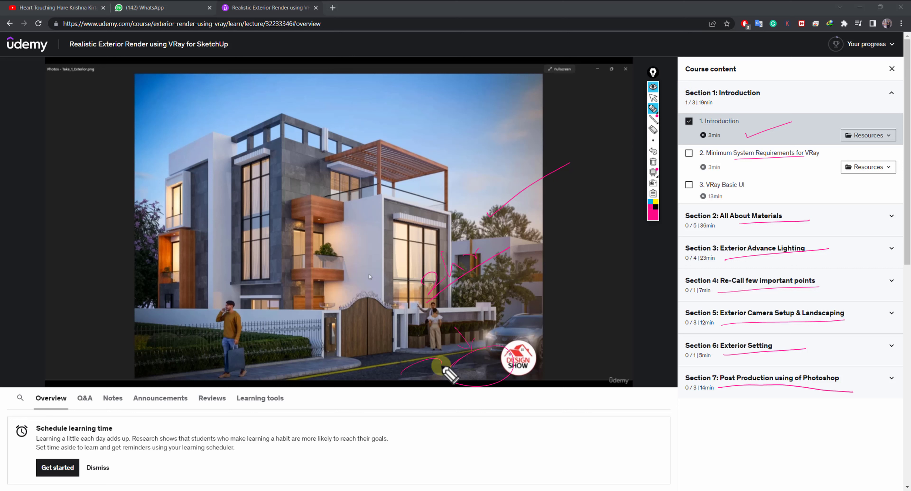
{"action": "mouse_move", "coordinate": [460, 247]}
{"action": "left_mouse_down"}
{"action": "mouse_move", "coordinate": [535, 262]}
{"action": "mouse_move", "coordinate": [568, 253]}
{"action": "mouse_move", "coordinate": [523, 227]}
{"action": "left_mouse_up"}
{"action": "left_click", "coordinate": [652, 162]}
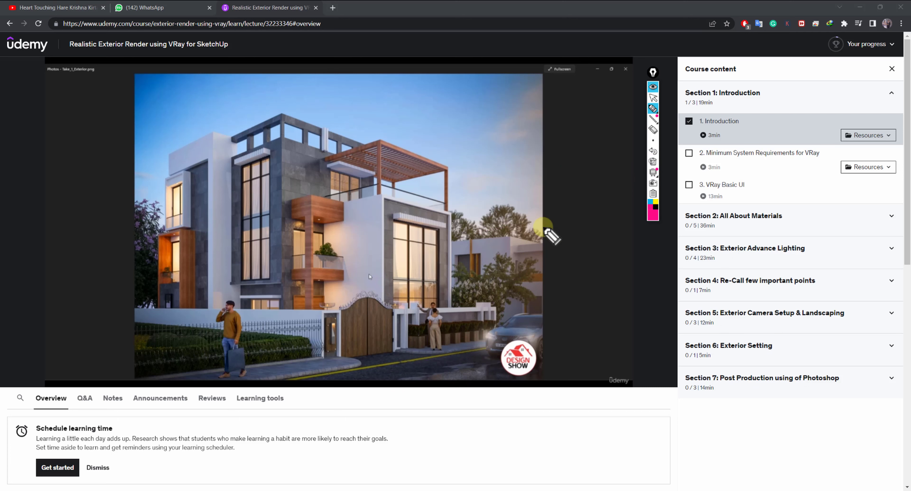
Scribble over the neighbouring building and the road in the lecture's render, and erase the marks.
{"action": "mouse_move", "coordinate": [453, 264]}
{"action": "left_mouse_down"}
{"action": "mouse_move", "coordinate": [482, 240]}
{"action": "mouse_move", "coordinate": [509, 245]}
{"action": "mouse_move", "coordinate": [529, 297]}
{"action": "mouse_move", "coordinate": [516, 320]}
{"action": "left_mouse_up"}
{"action": "mouse_move", "coordinate": [429, 375]}
{"action": "left_mouse_down"}
{"action": "mouse_move", "coordinate": [447, 368]}
{"action": "mouse_move", "coordinate": [458, 379]}
{"action": "left_mouse_up"}
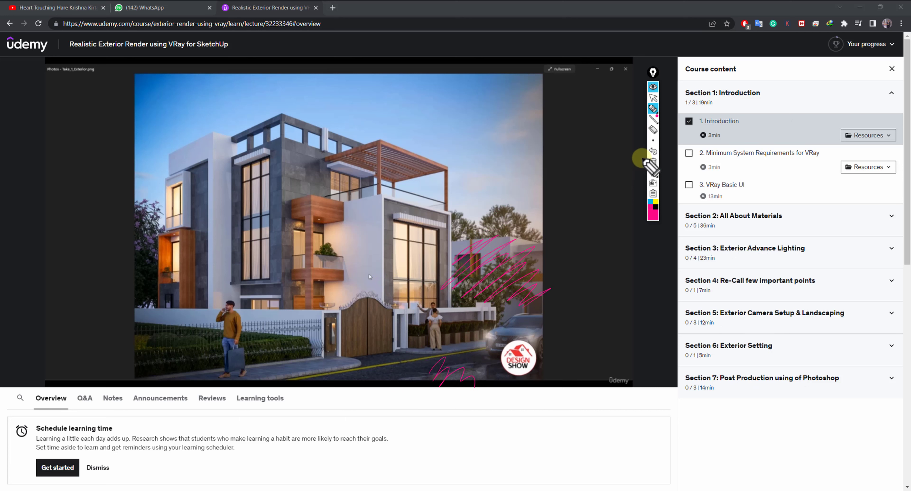
{"action": "left_click", "coordinate": [652, 162]}
Collapse the annotation tools and minimize the browser windows to return to the SketchUp model.
{"action": "left_click", "coordinate": [653, 86]}
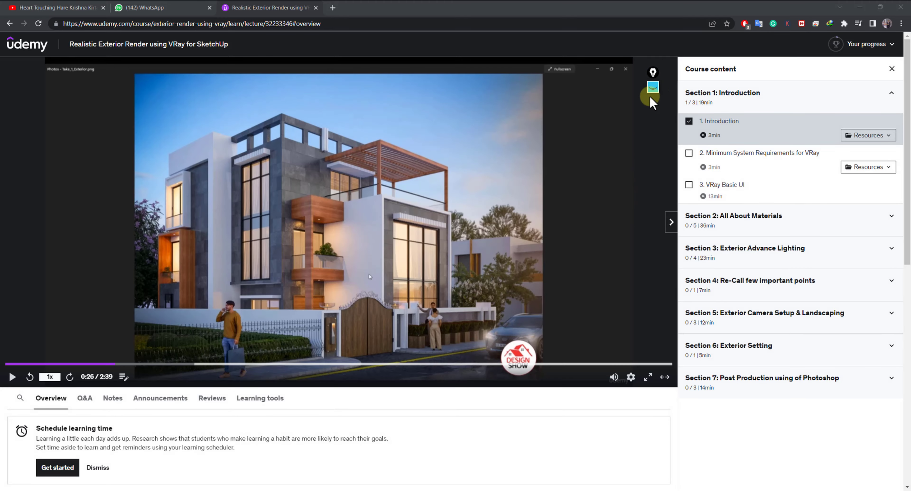
{"action": "left_click", "coordinate": [855, 6]}
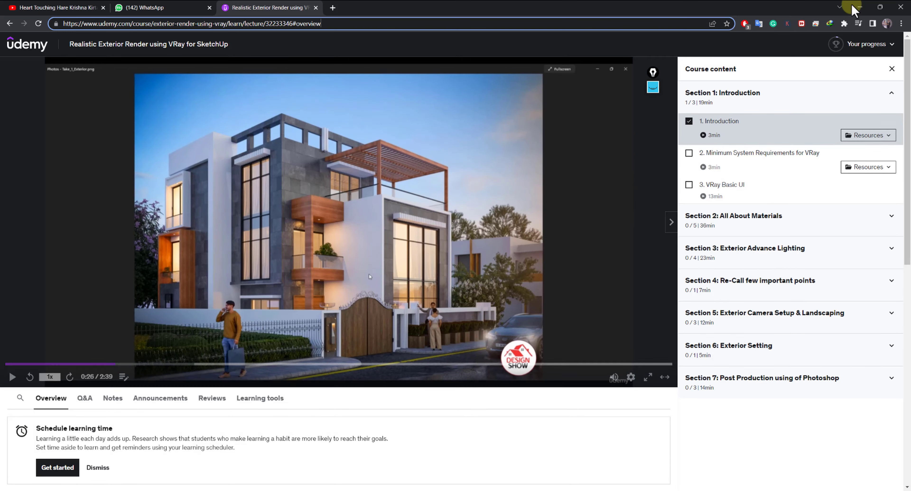
{"action": "left_click", "coordinate": [860, 7]}
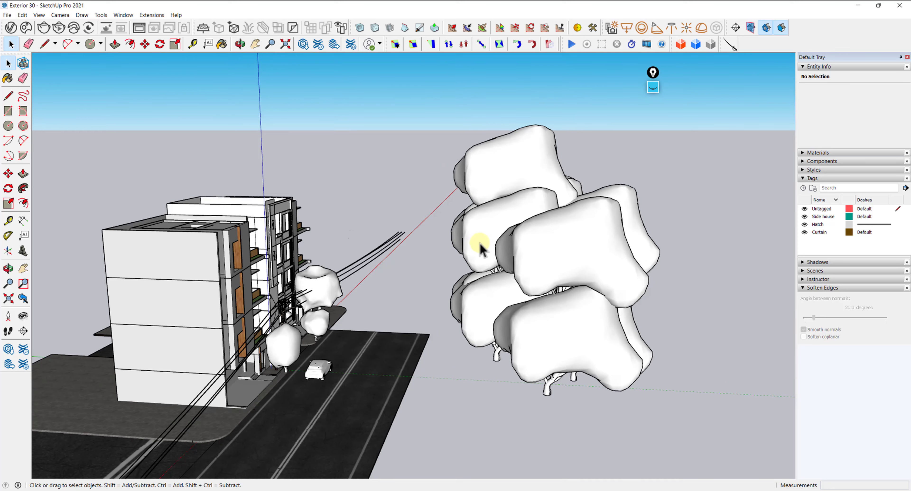
Window-select the cluster of large trees across the road from the building, and clear the selection.
{"action": "middle_click_drag", "start_coordinate": [480, 244], "coordinate": [514, 212]}
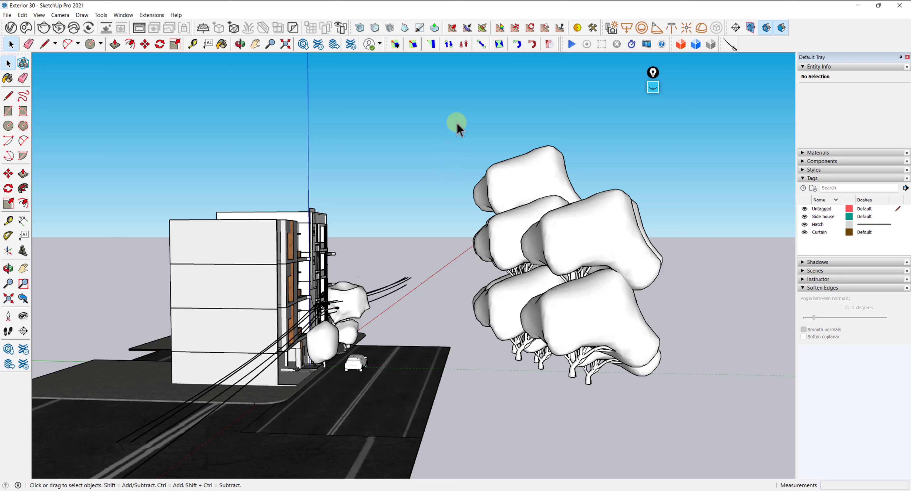
{"action": "left_click_drag", "start_coordinate": [456, 123], "coordinate": [679, 452]}
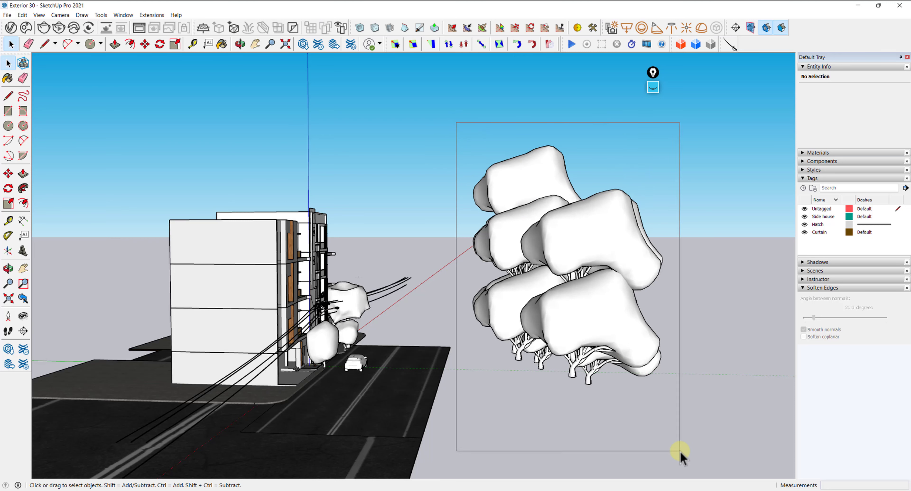
{"action": "left_click_drag", "start_coordinate": [680, 453], "coordinate": [482, 162]}
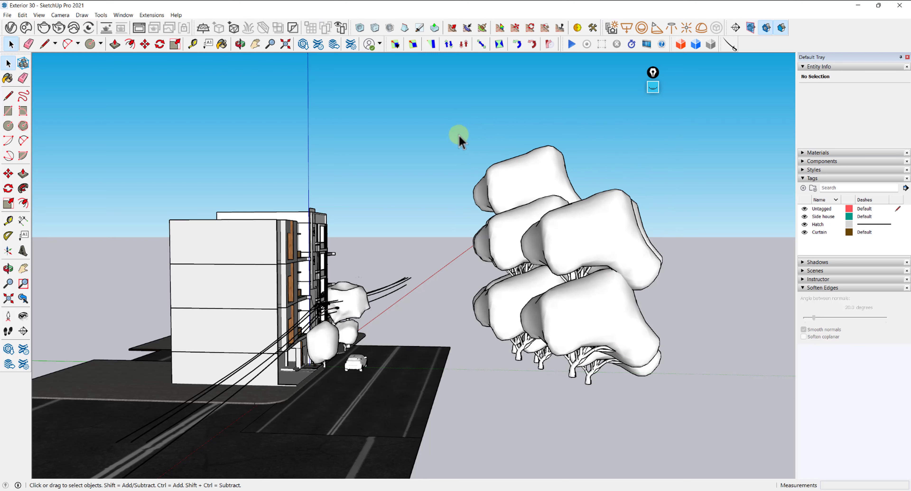
{"action": "left_click_drag", "start_coordinate": [458, 134], "coordinate": [744, 459]}
{"action": "middle_click_drag", "start_coordinate": [539, 279], "coordinate": [398, 159]}
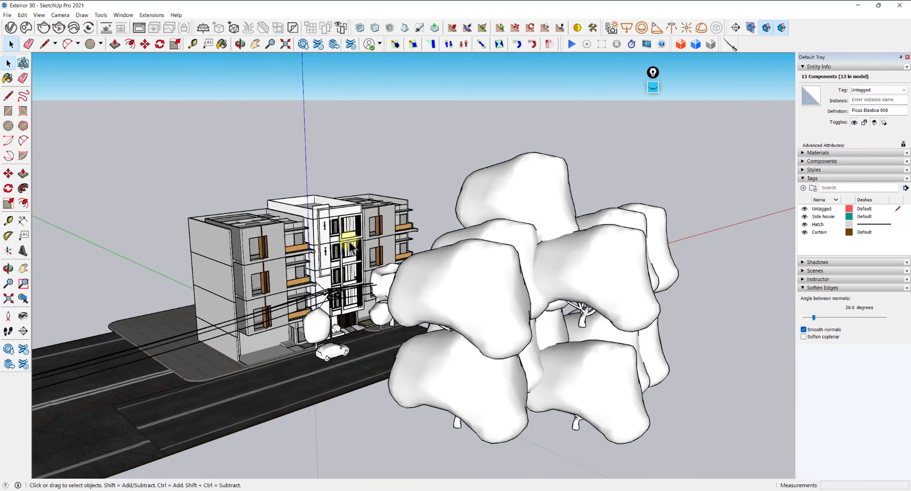
{"action": "key", "text": "Escape"}
Compare the front facade's balconies, curtains and screens in the model with the reference render 149_24' Front EL.png.
{"action": "scroll", "coordinate": [350, 246], "scroll_direction": "up", "scroll_amount": 10}
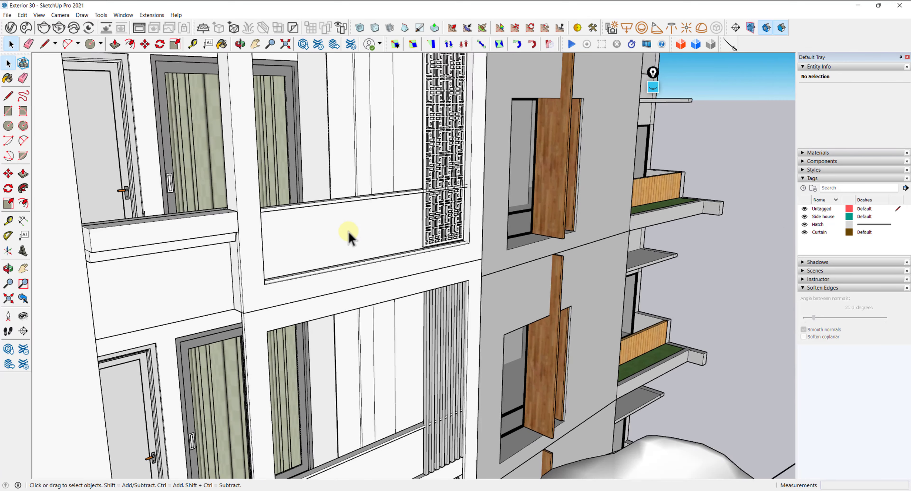
{"action": "mouse_move", "coordinate": [353, 234]}
{"action": "middle_mouse_down"}
{"action": "mouse_move", "coordinate": [433, 246]}
{"action": "mouse_move", "coordinate": [342, 227]}
{"action": "middle_mouse_up"}
{"action": "scroll", "coordinate": [423, 265], "scroll_direction": "up", "scroll_amount": 5}
{"action": "middle_click_drag", "start_coordinate": [495, 261], "coordinate": [427, 189]}
{"action": "scroll", "coordinate": [521, 233], "scroll_direction": "down", "scroll_amount": 4}
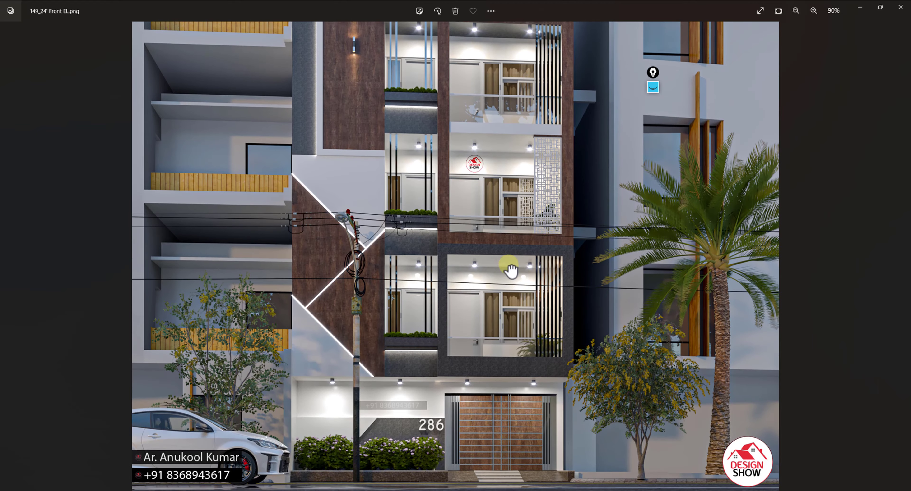
{"action": "scroll", "coordinate": [471, 183], "scroll_direction": "up", "scroll_amount": 3}
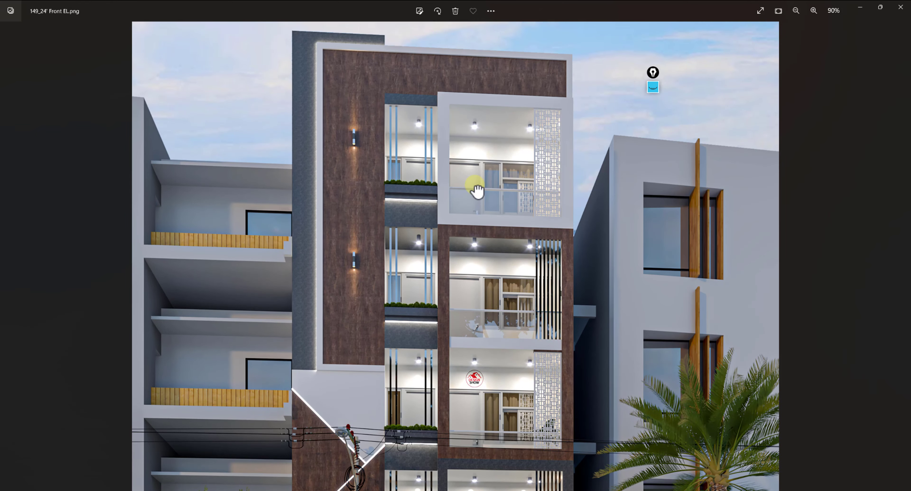
{"action": "scroll", "coordinate": [477, 191], "scroll_direction": "down", "scroll_amount": 2}
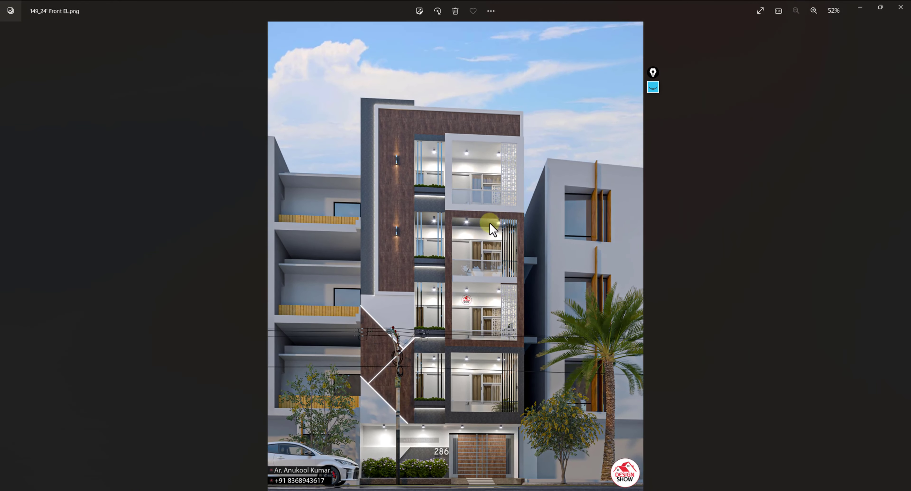
{"action": "scroll", "coordinate": [438, 302], "scroll_direction": "up", "scroll_amount": 1}
{"action": "scroll", "coordinate": [438, 303], "scroll_direction": "up", "scroll_amount": 5}
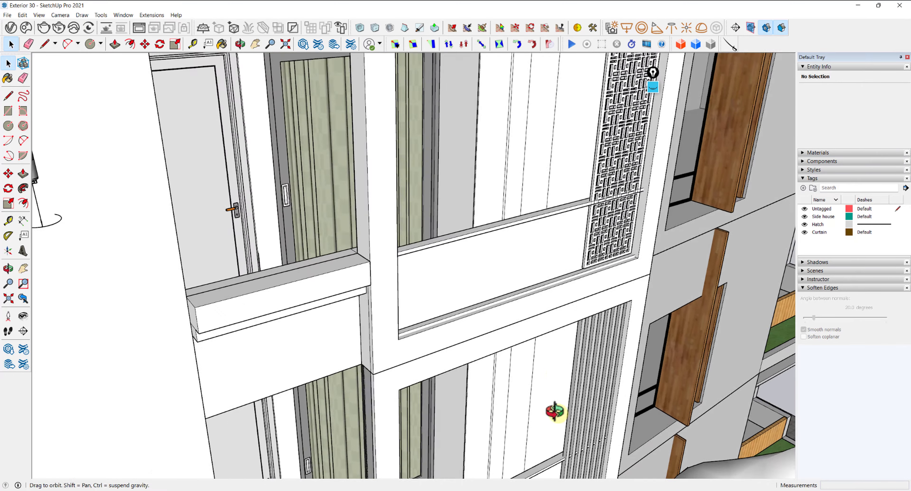
{"action": "scroll", "coordinate": [498, 305], "scroll_direction": "down", "scroll_amount": 8}
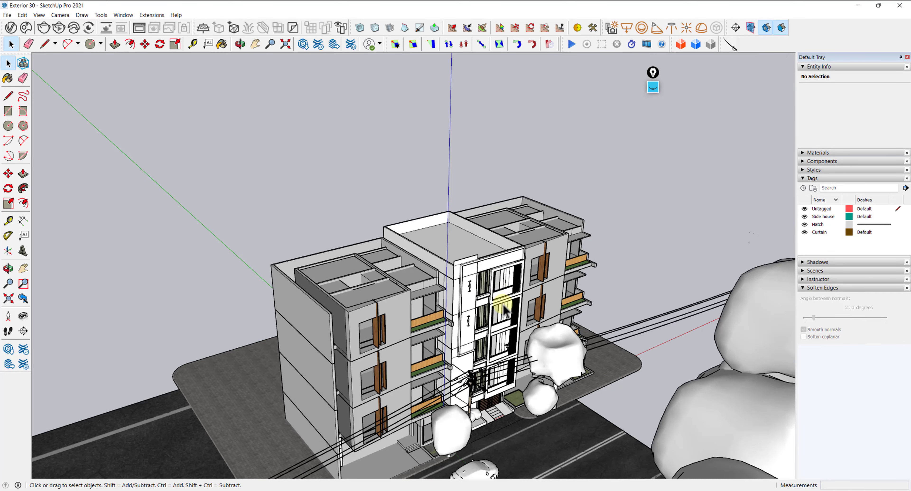
Pick one of the large trees across the road and check its entry in the V-Ray Asset Editor's geometry list.
{"action": "middle_click_drag", "start_coordinate": [504, 311], "coordinate": [614, 244]}
{"action": "left_click", "coordinate": [614, 244]}
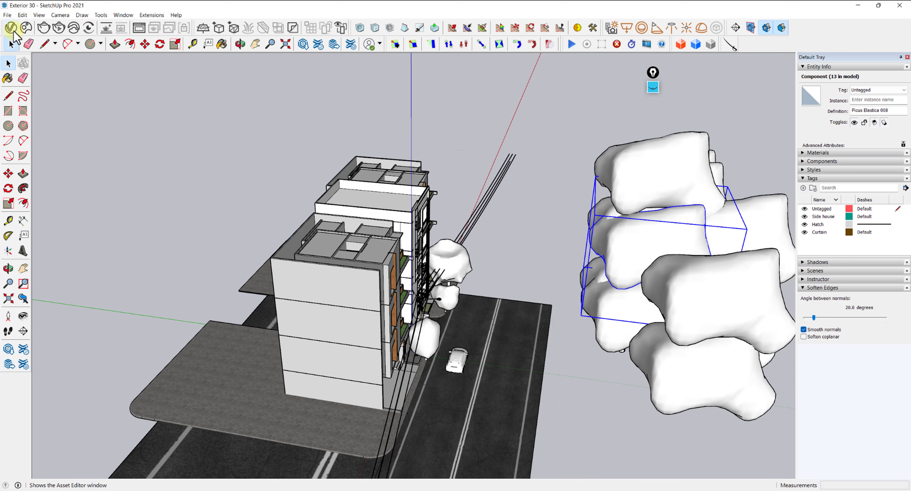
{"action": "left_click", "coordinate": [10, 27]}
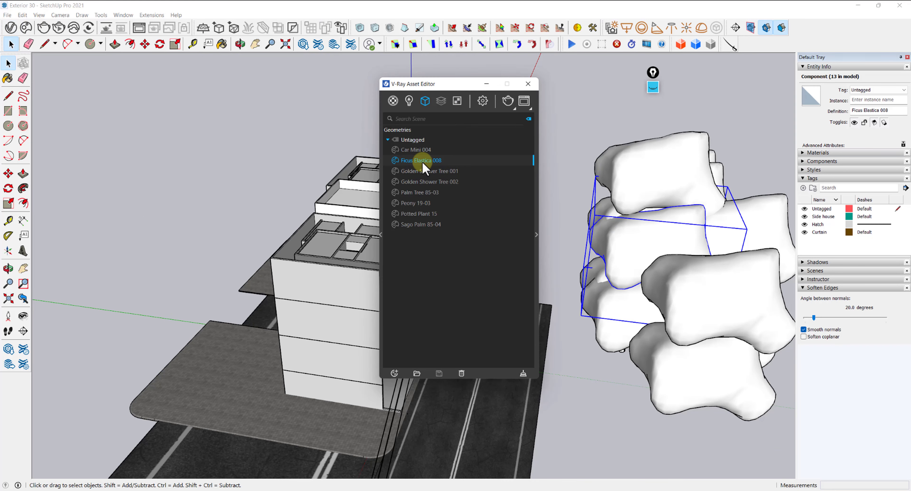
{"action": "left_click", "coordinate": [528, 84]}
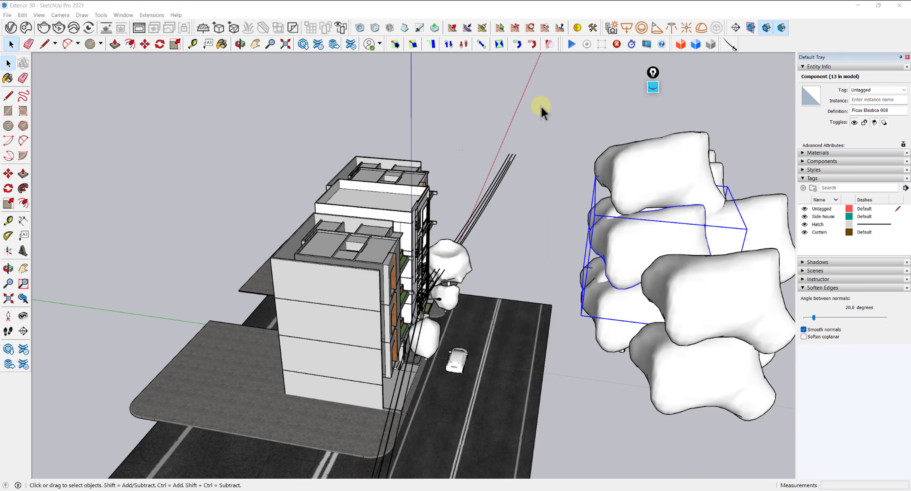
Deselect the tree and examine the building, the road and the tree cluster from several angles.
{"action": "scroll", "coordinate": [562, 213], "scroll_direction": "down", "scroll_amount": 3}
{"action": "middle_click_drag", "start_coordinate": [560, 207], "coordinate": [511, 205], "text": "shift"}
{"action": "left_click", "coordinate": [536, 168]}
{"action": "middle_click_drag", "start_coordinate": [450, 210], "coordinate": [316, 224]}
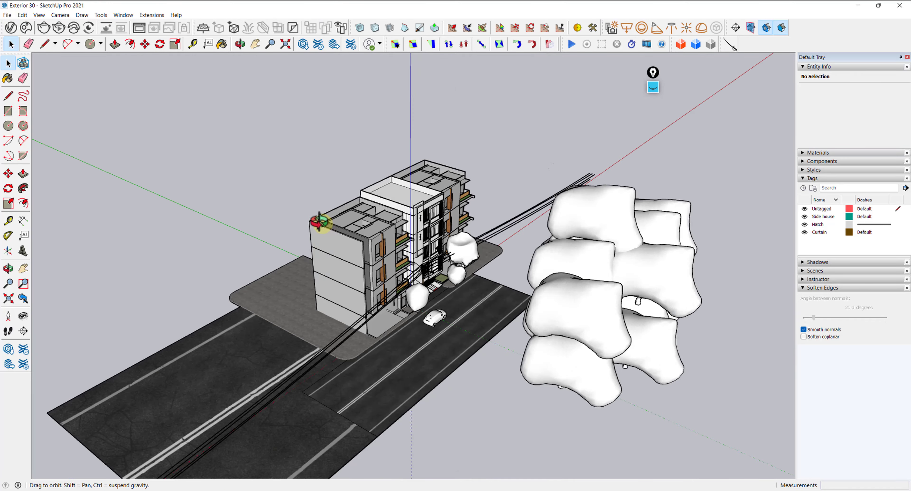
{"action": "scroll", "coordinate": [441, 229], "scroll_direction": "up", "scroll_amount": 2}
{"action": "scroll", "coordinate": [441, 229], "scroll_direction": "up", "scroll_amount": 2}
{"action": "middle_click_drag", "start_coordinate": [441, 230], "coordinate": [636, 263]}
{"action": "scroll", "coordinate": [636, 263], "scroll_direction": "down", "scroll_amount": 2}
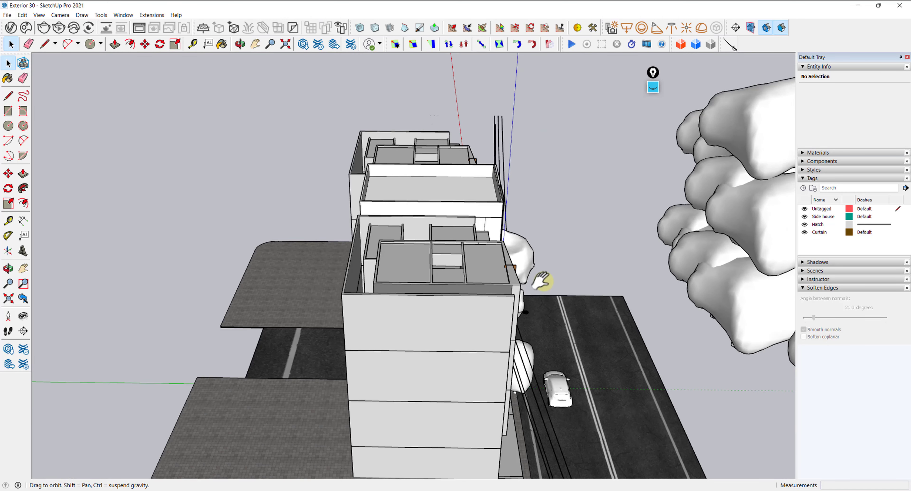
Add a new tag named Trees to the model.
{"action": "middle_click_drag", "start_coordinate": [543, 281], "coordinate": [378, 287]}
{"action": "middle_click_drag", "start_coordinate": [409, 248], "coordinate": [331, 118]}
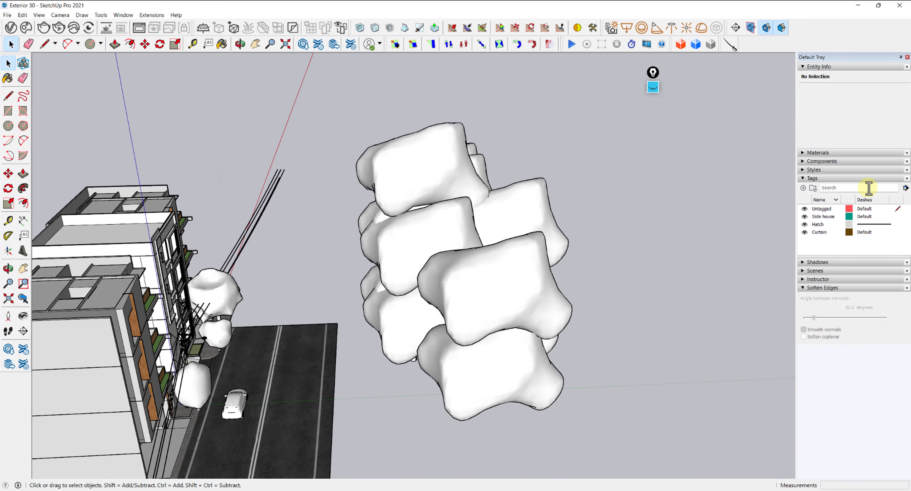
{"action": "left_click", "coordinate": [804, 189]}
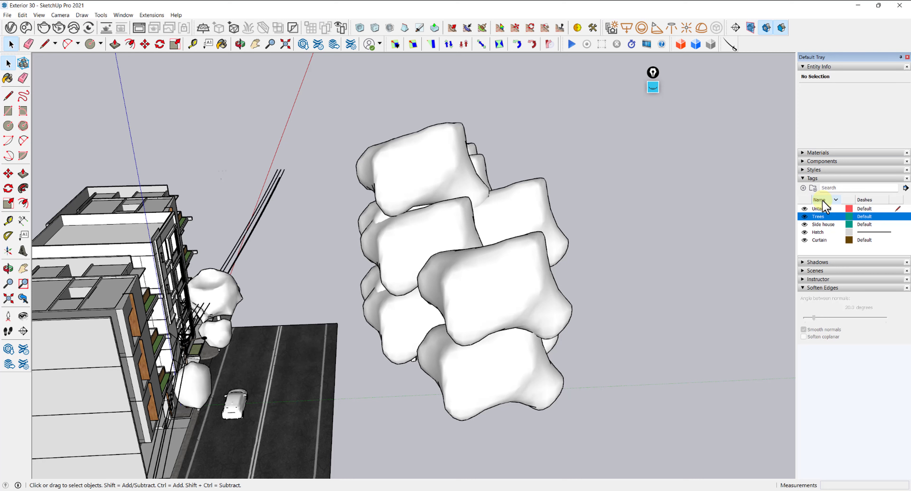
Assign the whole tree cluster across the road to the Trees tag and deselect it.
{"action": "scroll", "coordinate": [545, 269], "scroll_direction": "down", "scroll_amount": 2}
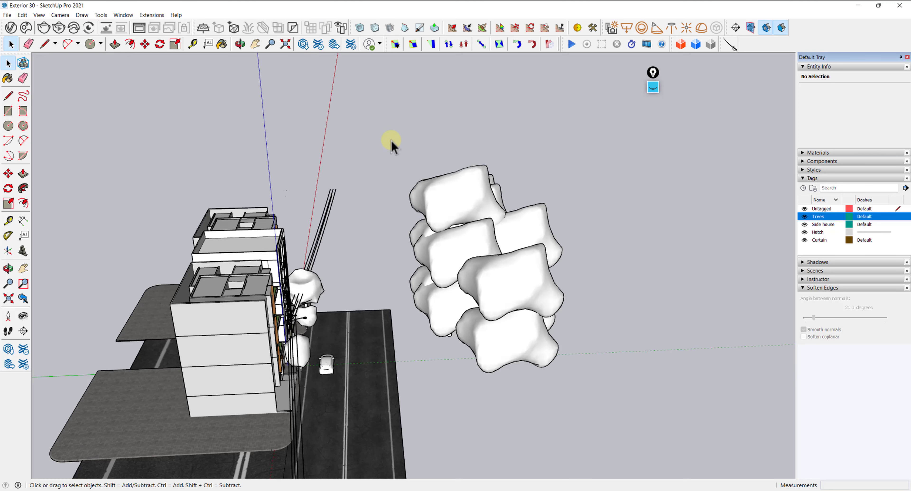
{"action": "left_click_drag", "start_coordinate": [382, 134], "coordinate": [624, 424]}
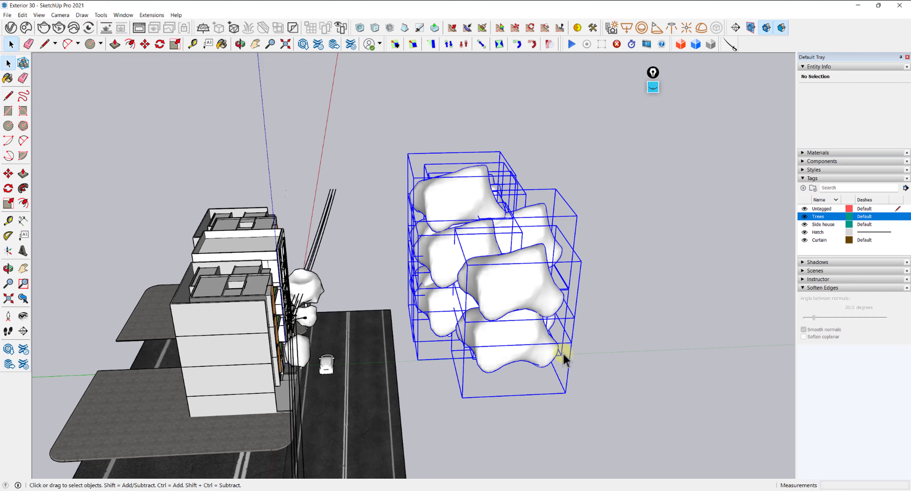
{"action": "middle_click_drag", "start_coordinate": [565, 360], "coordinate": [430, 271]}
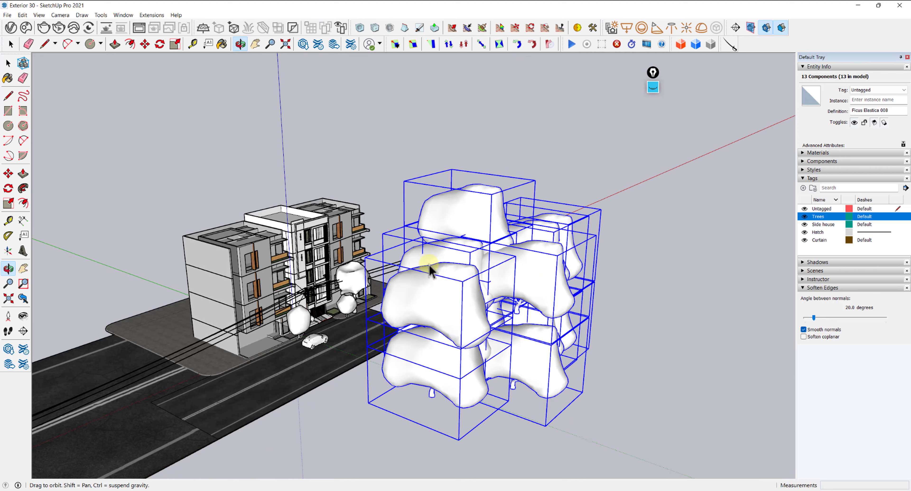
{"action": "left_click", "coordinate": [886, 91]}
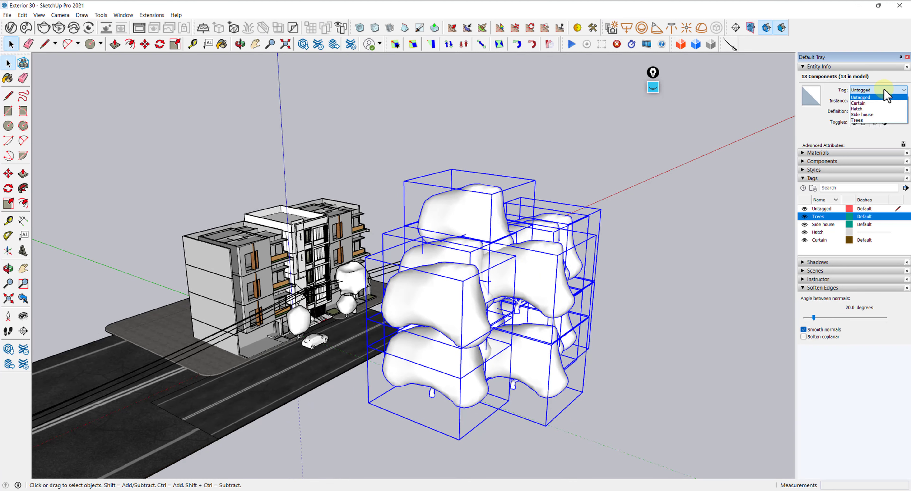
{"action": "left_click", "coordinate": [863, 121]}
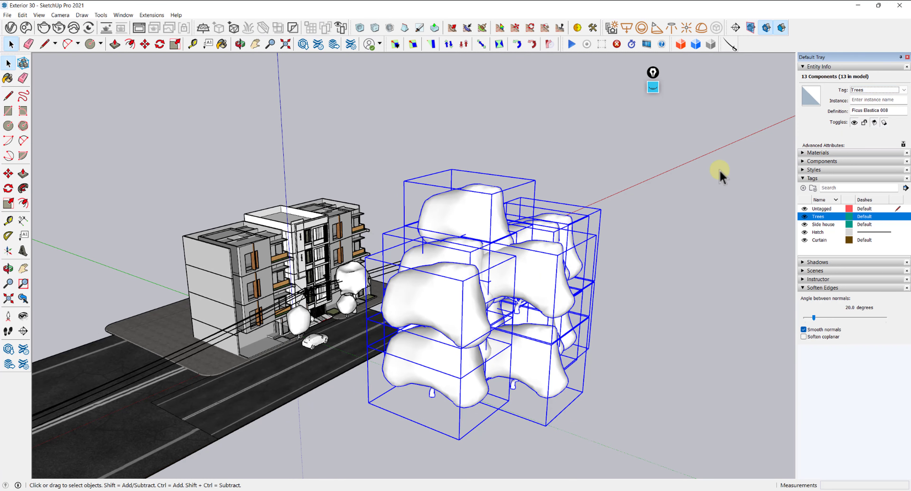
{"action": "middle_click_drag", "start_coordinate": [464, 270], "coordinate": [623, 244]}
{"action": "left_click_drag", "start_coordinate": [430, 150], "coordinate": [688, 458]}
{"action": "left_click", "coordinate": [660, 332]}
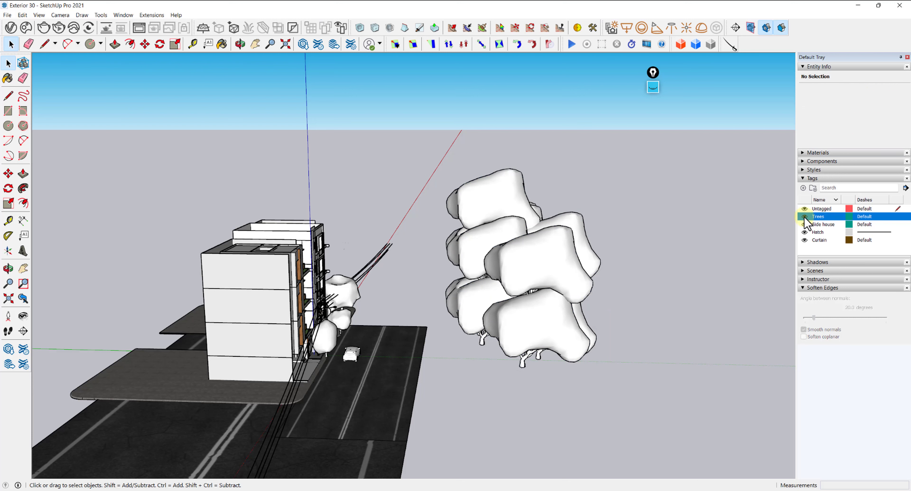
Toggle the Trees tag's visibility and frame the building's front facade from street level.
{"action": "left_click", "coordinate": [804, 217]}
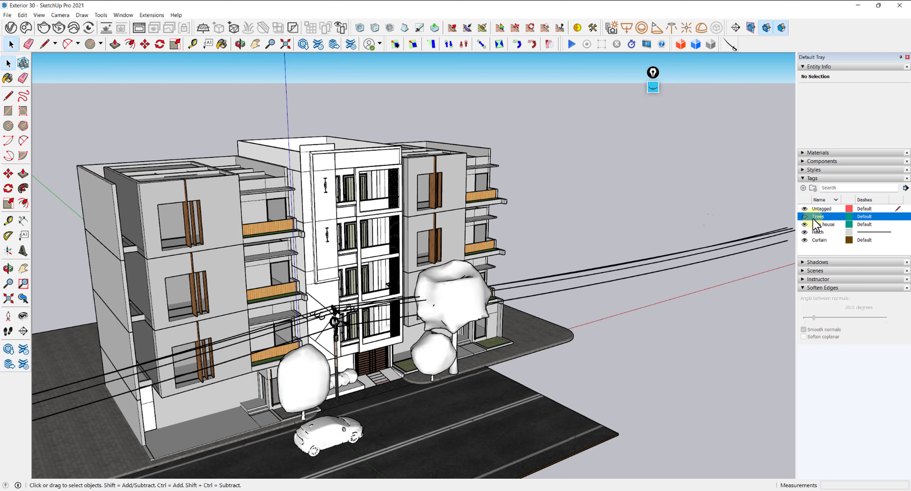
{"action": "left_click", "coordinate": [805, 216]}
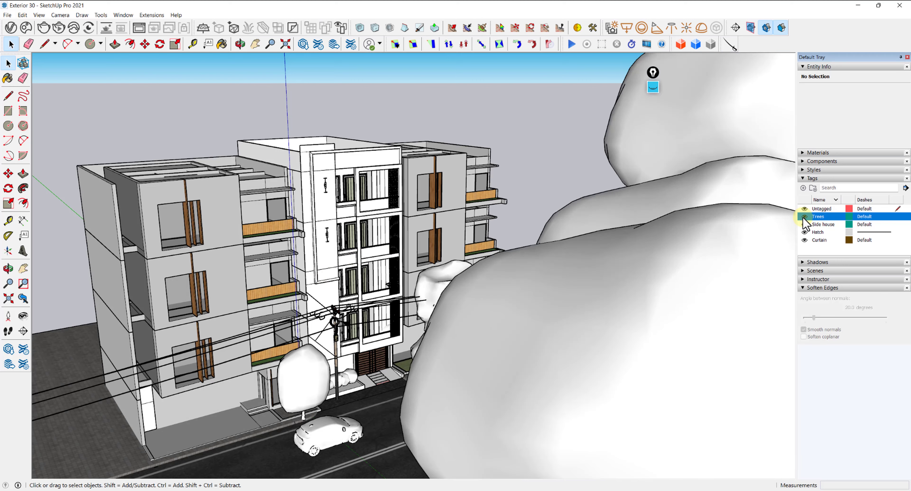
{"action": "left_click", "coordinate": [804, 217]}
{"action": "middle_click_drag", "start_coordinate": [458, 252], "coordinate": [326, 173]}
{"action": "scroll", "coordinate": [350, 358], "scroll_direction": "up", "scroll_amount": 3}
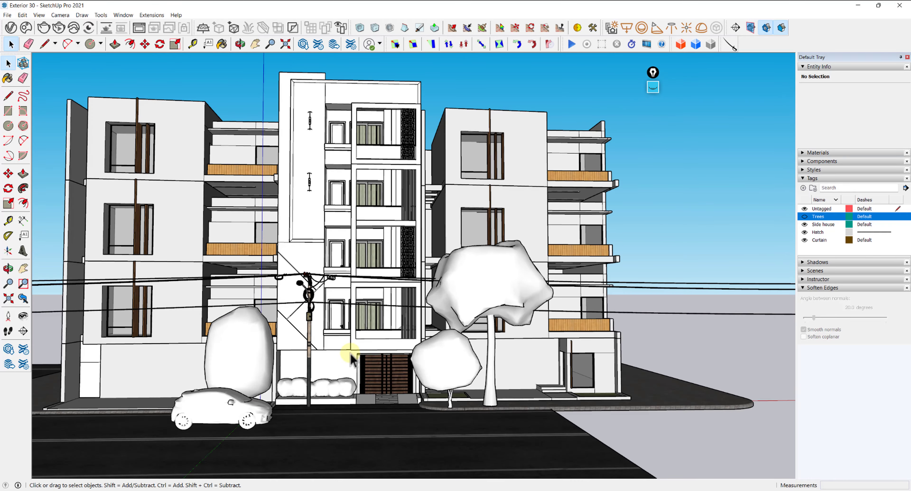
{"action": "middle_click_drag", "start_coordinate": [358, 345], "coordinate": [414, 346]}
{"action": "scroll", "coordinate": [420, 358], "scroll_direction": "up", "scroll_amount": 1}
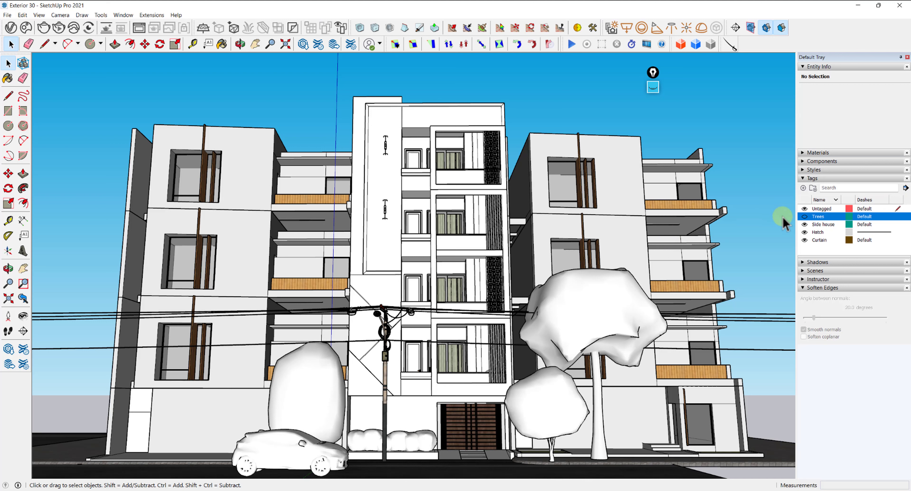
{"action": "left_click", "coordinate": [805, 218]}
{"action": "middle_click_drag", "start_coordinate": [555, 283], "coordinate": [139, 323]}
{"action": "scroll", "coordinate": [456, 404], "scroll_direction": "up", "scroll_amount": 5}
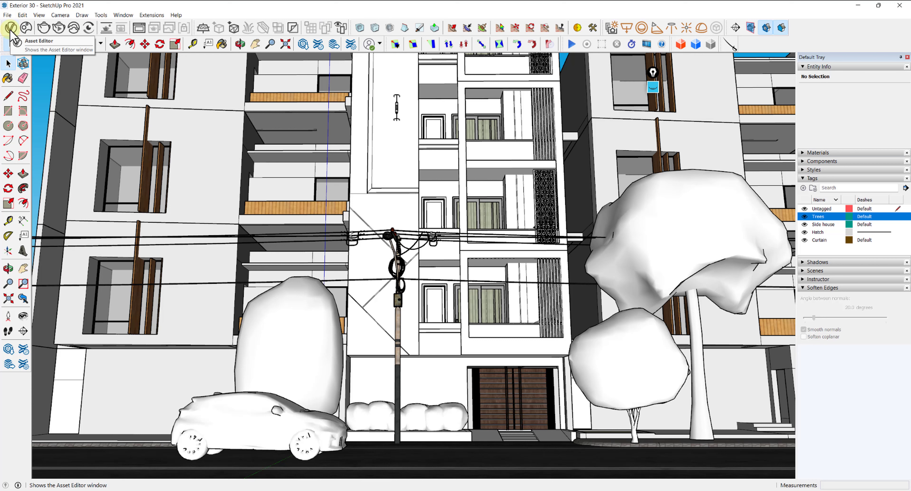
Turn on Safe Frame in V-Ray's Render Output settings and set the aspect ratio to 4:5 - Portrait.
{"action": "left_click", "coordinate": [10, 29]}
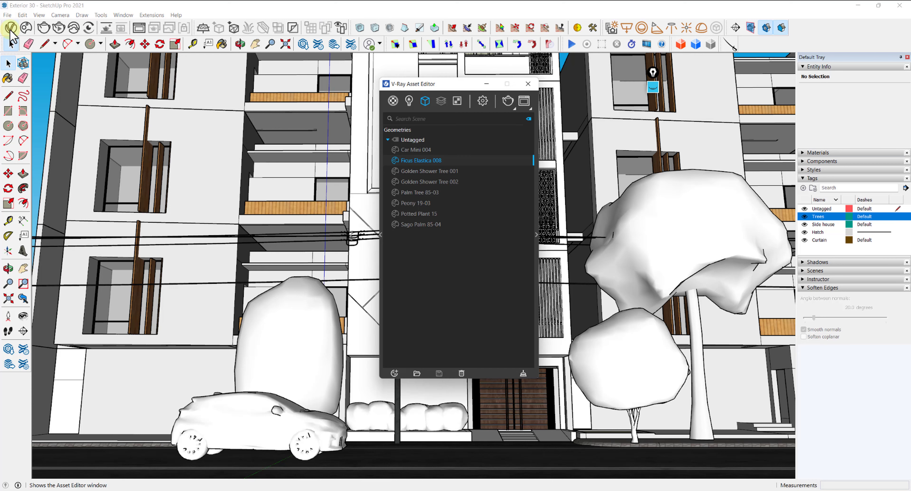
{"action": "left_click", "coordinate": [483, 101]}
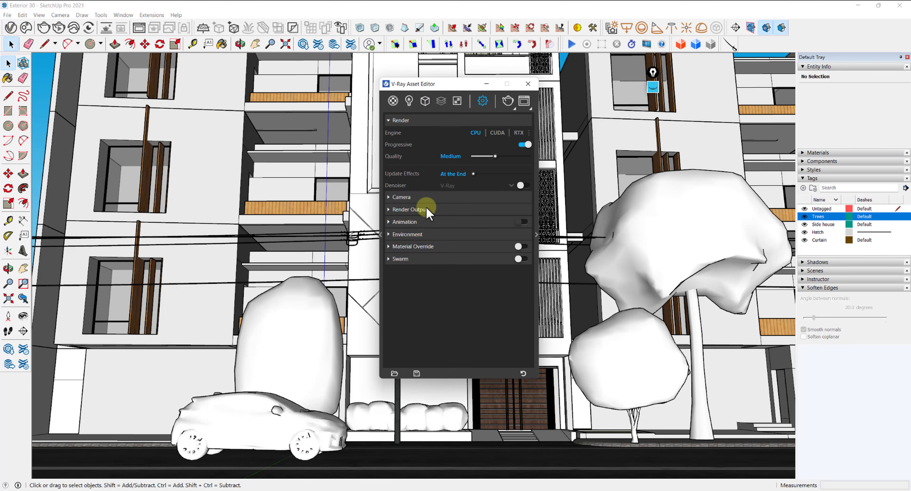
{"action": "left_click", "coordinate": [410, 210]}
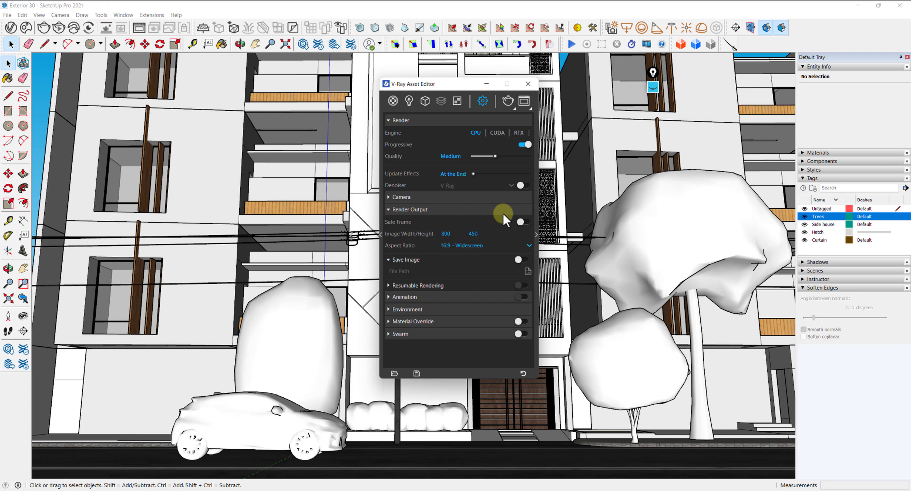
{"action": "left_click", "coordinate": [522, 223]}
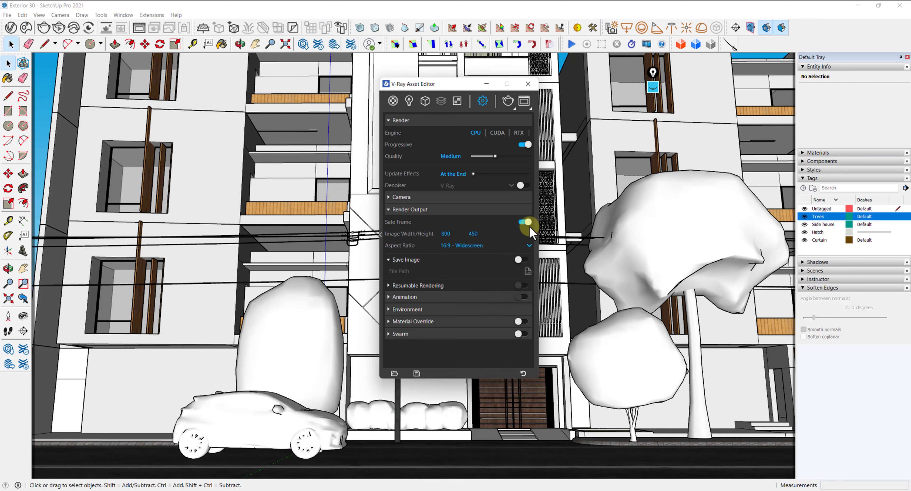
{"action": "left_click", "coordinate": [476, 246]}
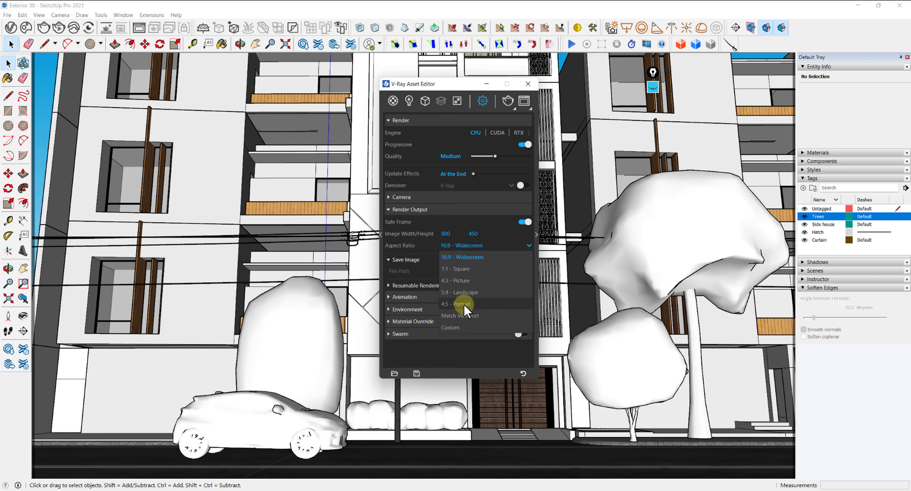
{"action": "left_click", "coordinate": [465, 305]}
{"action": "left_click", "coordinate": [528, 84]}
Compose a low street-level view with the central building's full height inside the portrait safe frame.
{"action": "middle_click_drag", "start_coordinate": [470, 266], "coordinate": [406, 302]}
{"action": "scroll", "coordinate": [407, 302], "scroll_direction": "up", "scroll_amount": 3}
{"action": "middle_click_drag", "start_coordinate": [436, 328], "coordinate": [402, 325]}
{"action": "scroll", "coordinate": [321, 438], "scroll_direction": "up", "scroll_amount": 1}
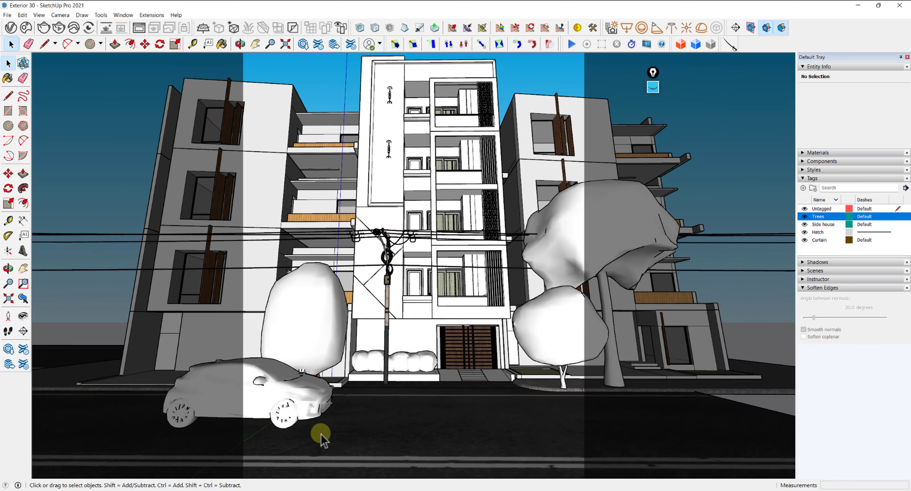
{"action": "scroll", "coordinate": [322, 438], "scroll_direction": "up", "scroll_amount": 2}
{"action": "middle_click_drag", "start_coordinate": [310, 380], "coordinate": [252, 417]}
{"action": "scroll", "coordinate": [252, 420], "scroll_direction": "up", "scroll_amount": 4}
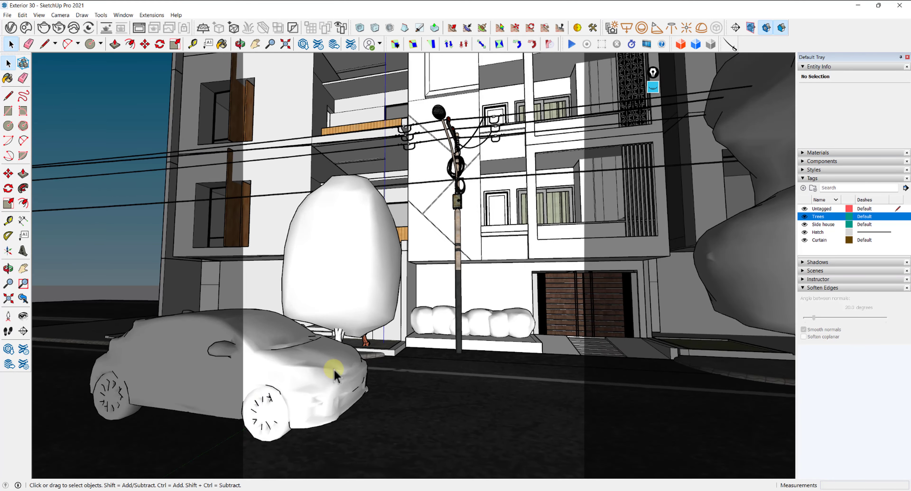
{"action": "middle_click_drag", "start_coordinate": [346, 365], "coordinate": [530, 340]}
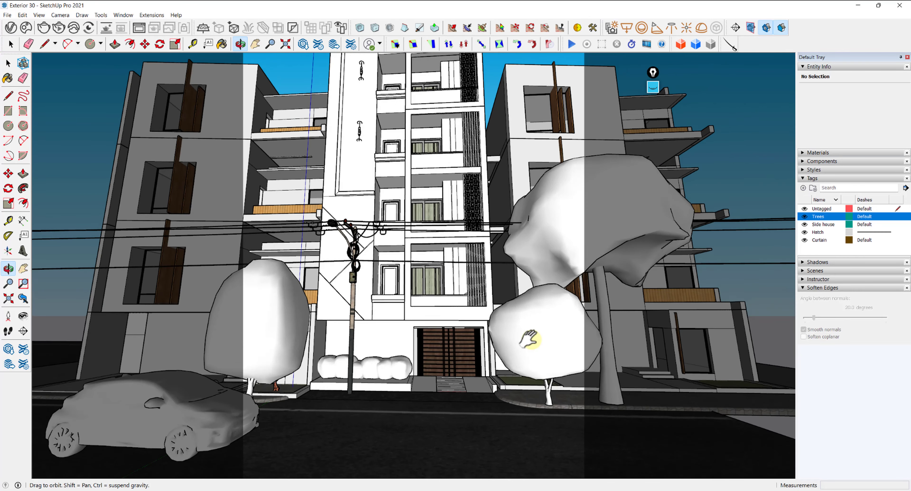
{"action": "scroll", "coordinate": [538, 336], "scroll_direction": "down", "scroll_amount": 5}
{"action": "key", "text": "space"}
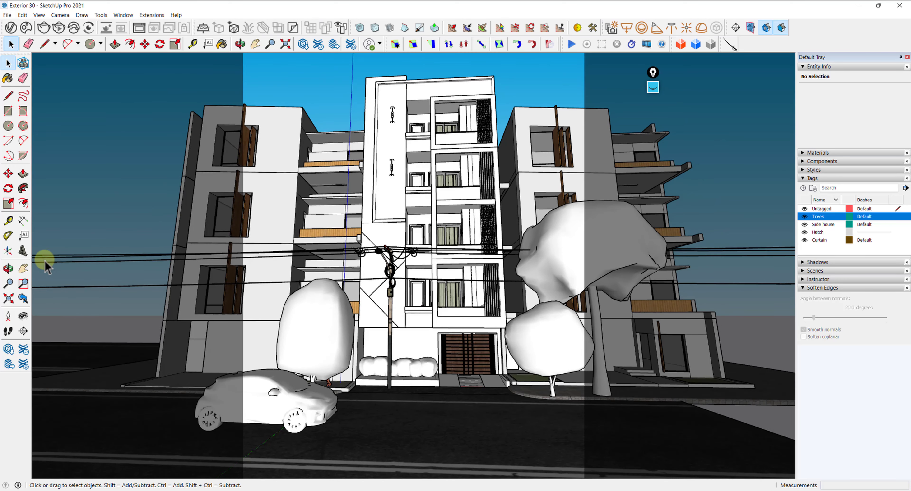
Try a 35-degree field of view, reframe the facade and set the field of view to 40 degrees.
{"action": "left_click", "coordinate": [12, 283]}
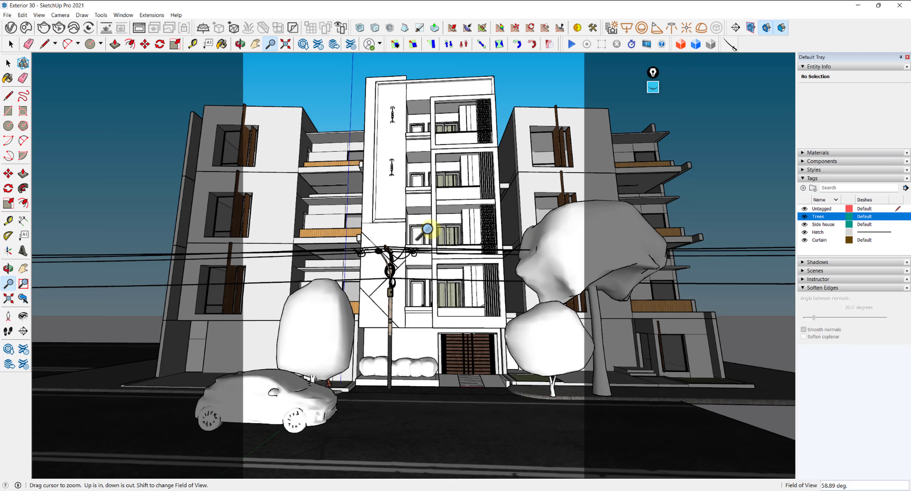
{"action": "scroll", "coordinate": [427, 229], "scroll_direction": "up", "scroll_amount": 3}
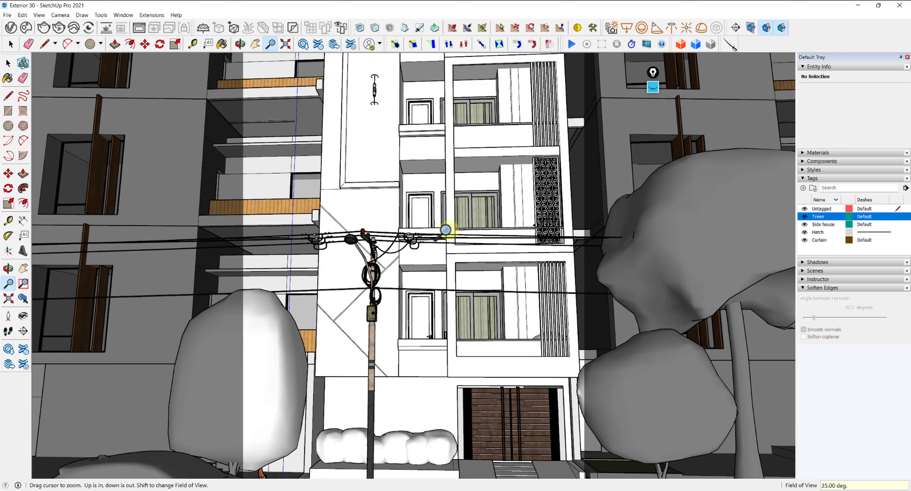
{"action": "left_click_drag", "start_coordinate": [445, 230], "coordinate": [484, 270]}
{"action": "left_click_drag", "start_coordinate": [480, 186], "coordinate": [464, 271]}
{"action": "mouse_move", "coordinate": [468, 271]}
{"action": "middle_mouse_down", "text": "shift"}
{"action": "mouse_move", "coordinate": [471, 285]}
{"action": "mouse_move", "coordinate": [467, 274]}
{"action": "middle_mouse_up", "text": "shift"}
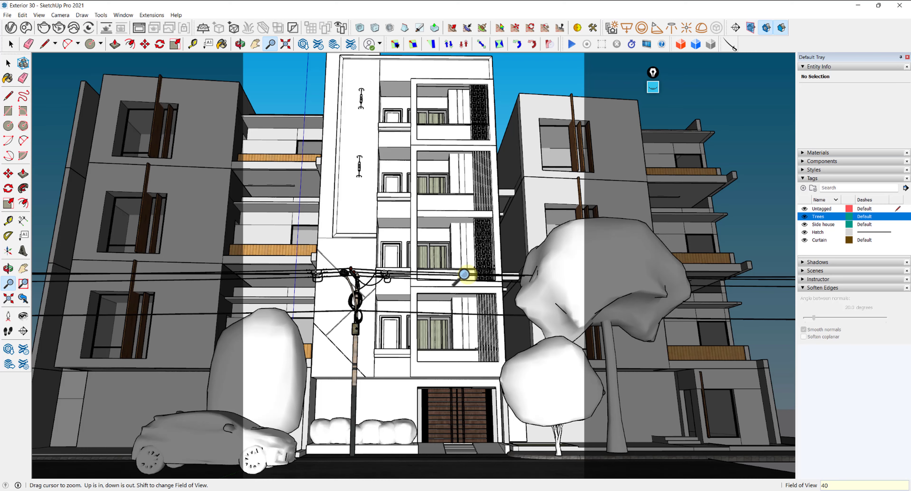
{"action": "key", "text": "Return"}
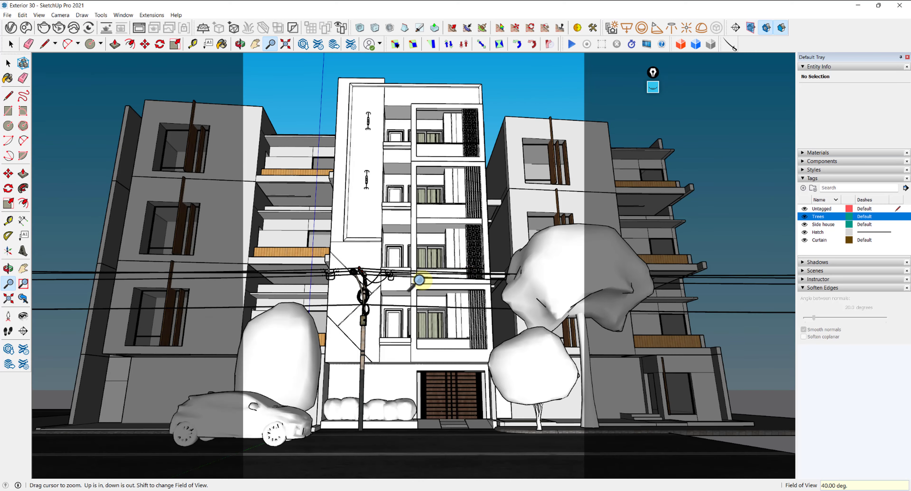
{"action": "middle_click_drag", "start_coordinate": [419, 281], "coordinate": [423, 287]}
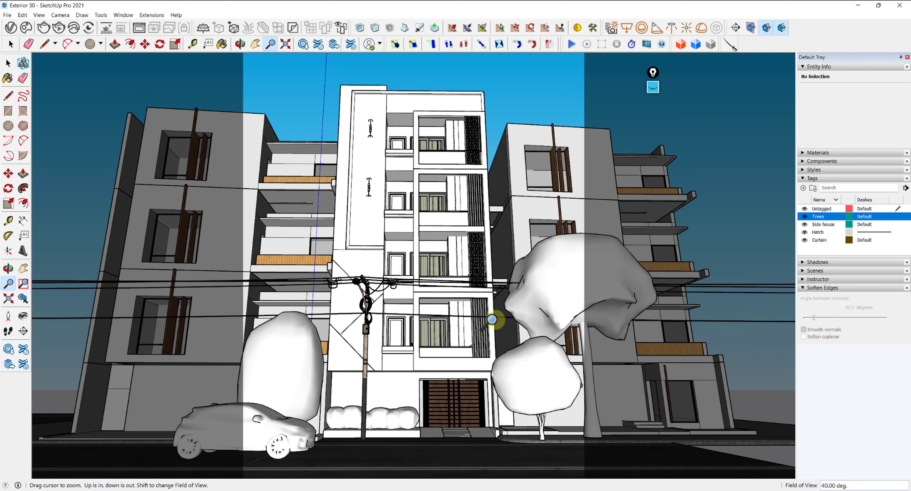
Test a 45-degree field of view, set it back to 40 degrees and fine-tune the framing of the facade.
{"action": "type", "text": "5"}
{"action": "key", "text": "Return"}
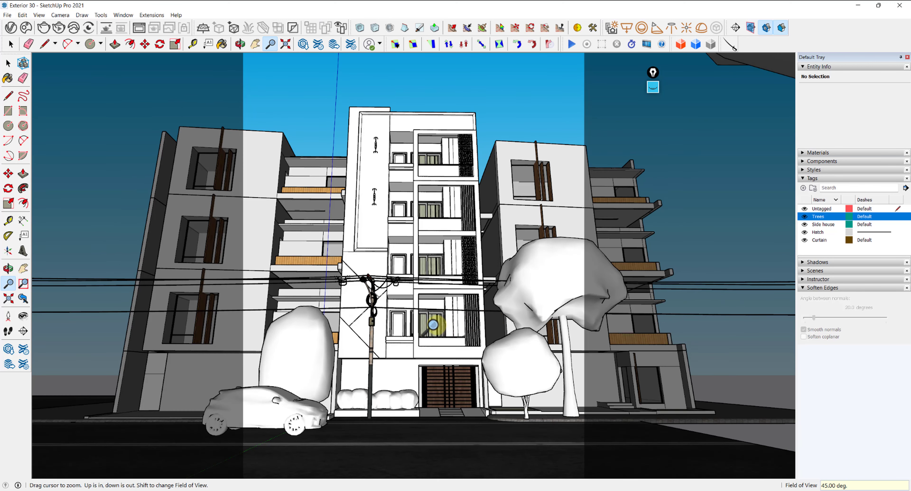
{"action": "type", "text": "40"}
{"action": "key", "text": "Return"}
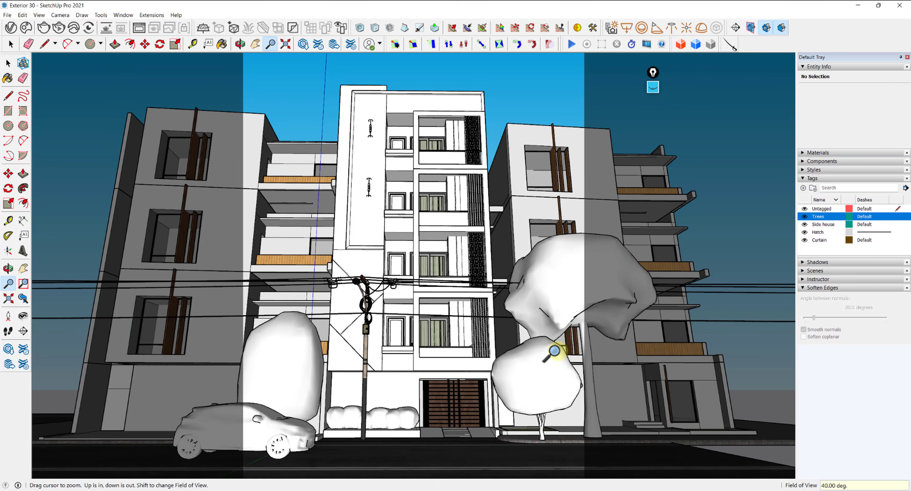
{"action": "mouse_move", "coordinate": [433, 300]}
{"action": "middle_mouse_down", "text": "shift"}
{"action": "mouse_move", "coordinate": [441, 293]}
{"action": "mouse_move", "coordinate": [437, 304]}
{"action": "middle_mouse_up", "text": "shift"}
{"action": "key", "text": "z"}
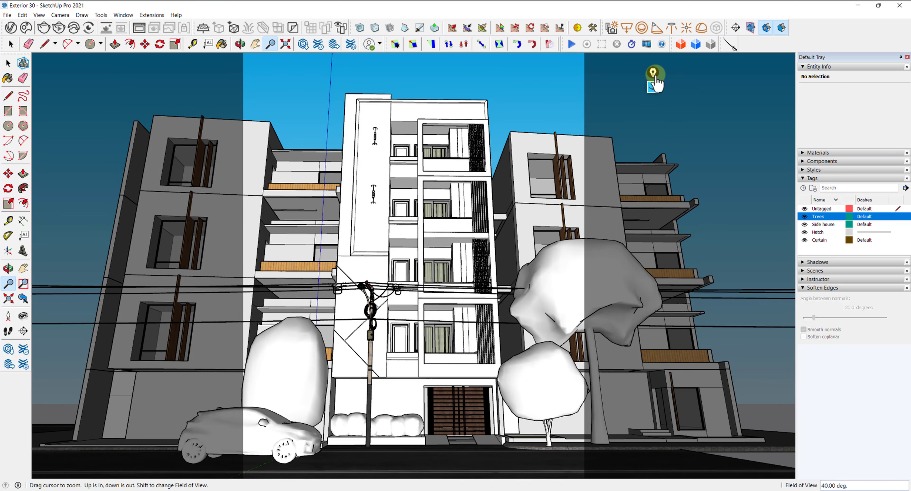
Mark the ledge above the ground floor and the sight line to the entrance with the screen pen, and clear the marks.
{"action": "left_click", "coordinate": [744, 65]}
{"action": "left_click", "coordinate": [743, 96]}
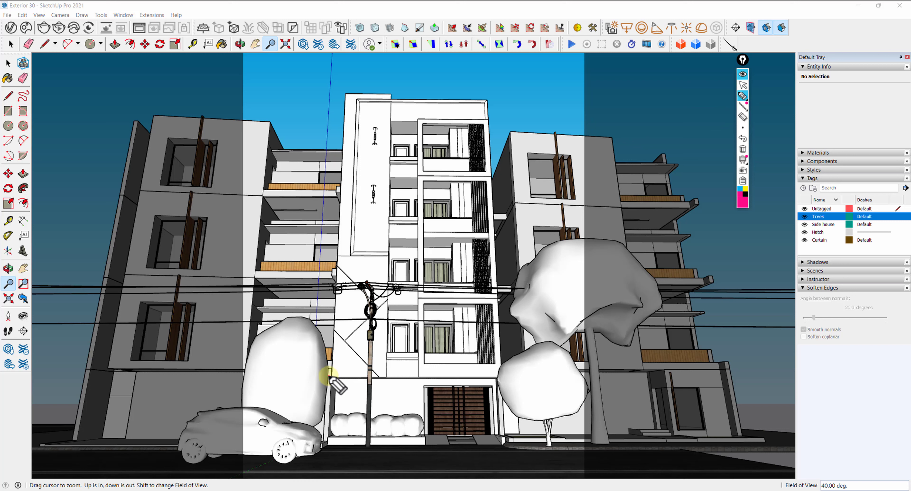
{"action": "mouse_move", "coordinate": [338, 383]}
{"action": "left_mouse_down"}
{"action": "mouse_move", "coordinate": [332, 414]}
{"action": "mouse_move", "coordinate": [324, 380]}
{"action": "mouse_move", "coordinate": [500, 370]}
{"action": "left_mouse_up"}
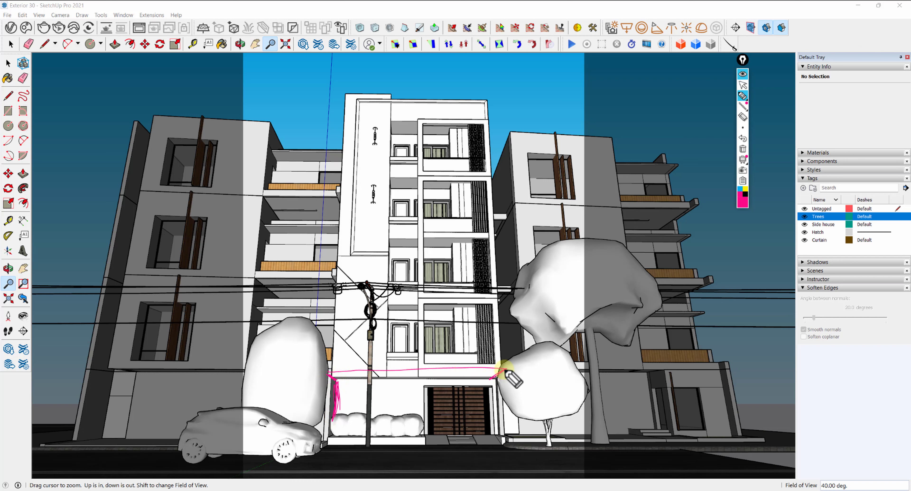
{"action": "left_click_drag", "start_coordinate": [329, 380], "coordinate": [492, 379]}
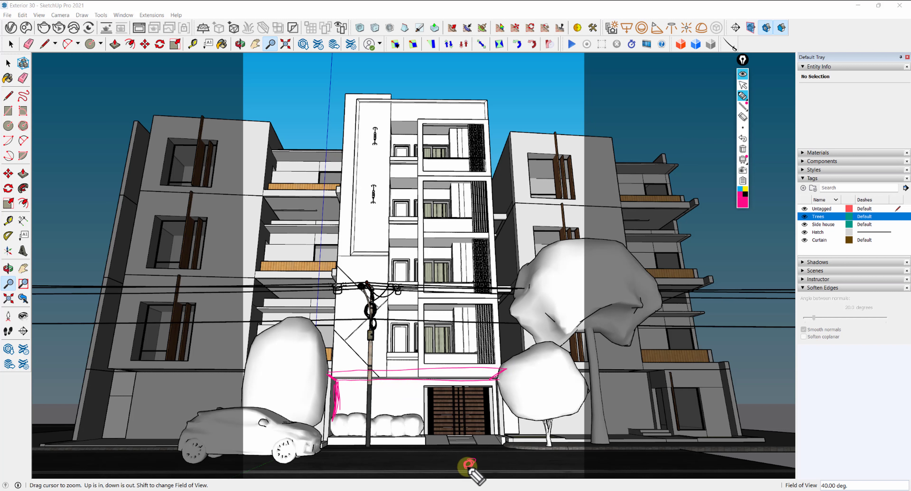
{"action": "left_click_drag", "start_coordinate": [473, 464], "coordinate": [473, 397]}
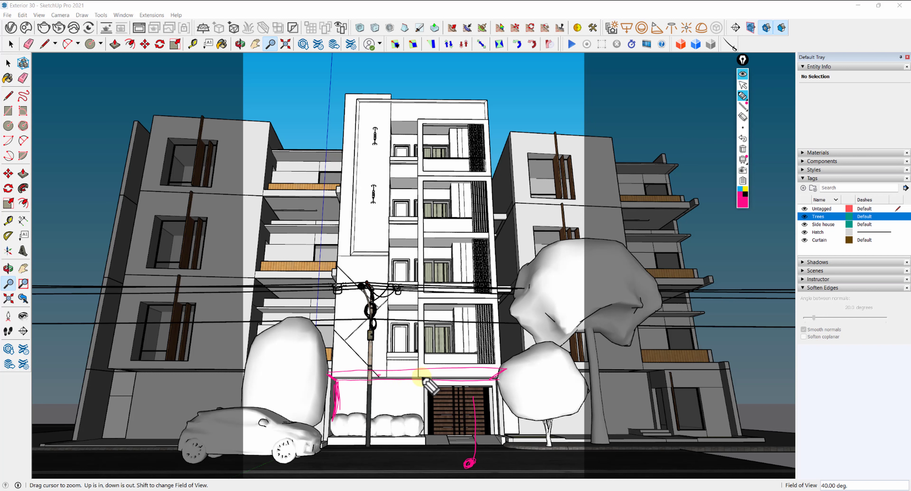
{"action": "left_click_drag", "start_coordinate": [469, 374], "coordinate": [476, 373]}
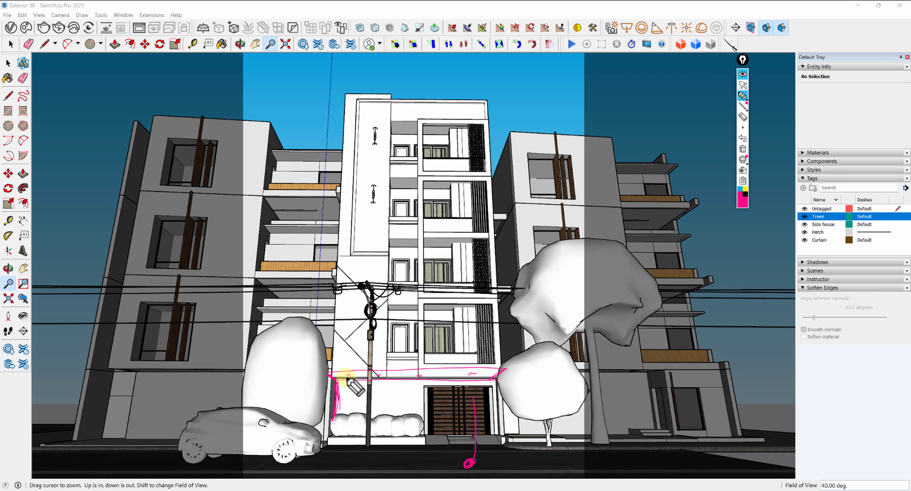
{"action": "left_click", "coordinate": [742, 149]}
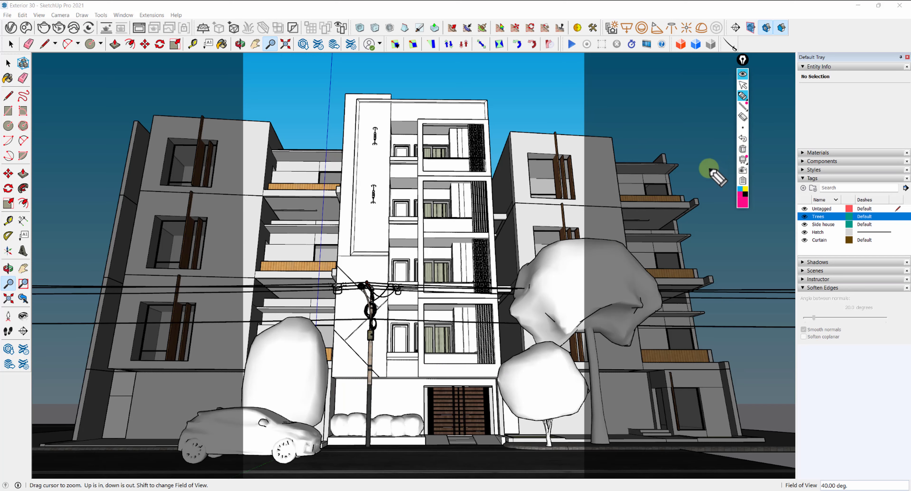
{"action": "left_click", "coordinate": [742, 75]}
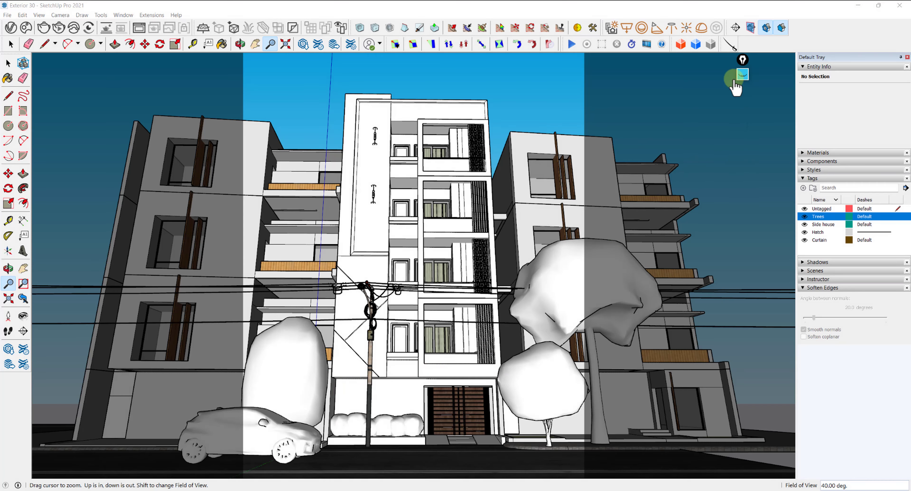
Switch the camera to two-point perspective and reframe the central building at full height within the portrait safe frame.
{"action": "mouse_move", "coordinate": [434, 393]}
{"action": "middle_mouse_down"}
{"action": "mouse_move", "coordinate": [392, 392]}
{"action": "mouse_move", "coordinate": [441, 380]}
{"action": "mouse_move", "coordinate": [442, 398]}
{"action": "middle_mouse_up"}
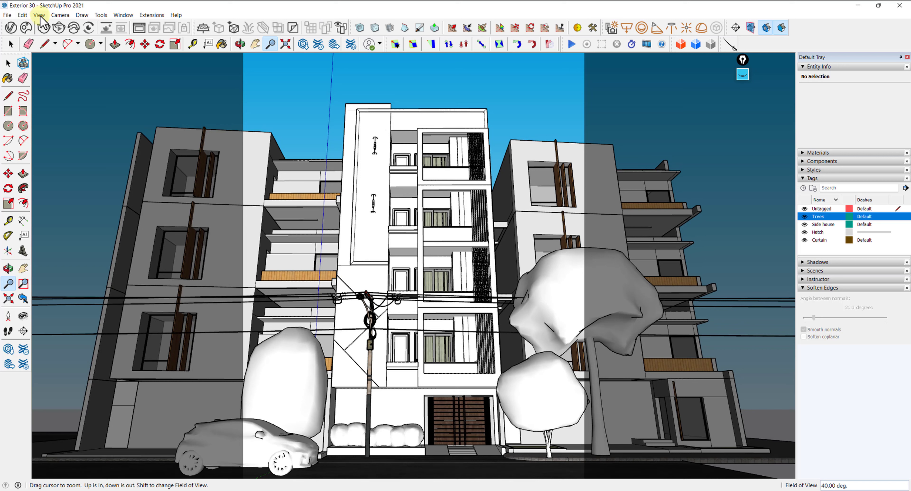
{"action": "left_click", "coordinate": [39, 16]}
{"action": "mouse_move", "coordinate": [61, 15]}
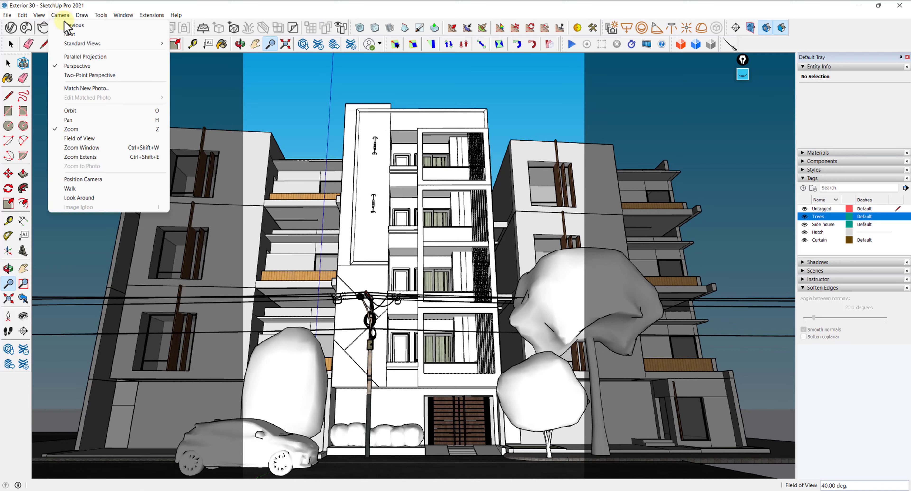
{"action": "left_click", "coordinate": [76, 76]}
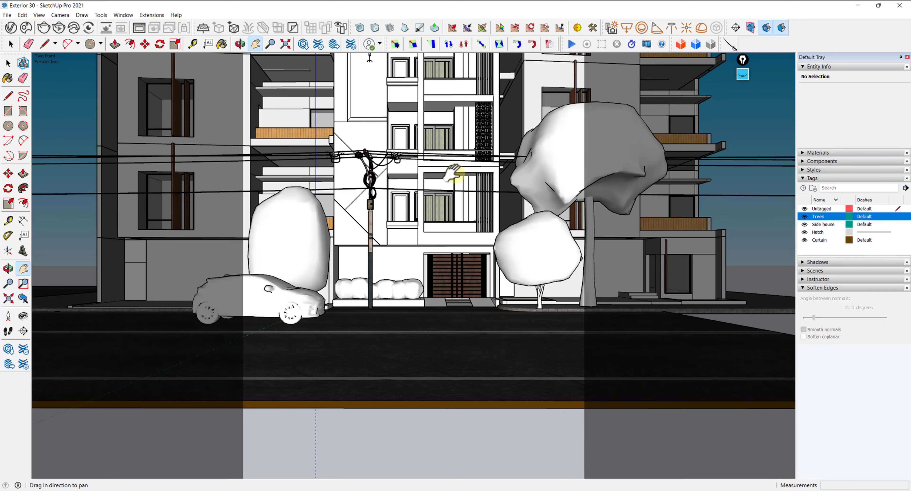
{"action": "mouse_move", "coordinate": [451, 176]}
{"action": "left_mouse_down"}
{"action": "mouse_move", "coordinate": [435, 240]}
{"action": "mouse_move", "coordinate": [433, 333]}
{"action": "left_mouse_up"}
{"action": "key", "text": "z"}
{"action": "middle_click_drag", "start_coordinate": [437, 301], "coordinate": [440, 317], "text": "shift"}
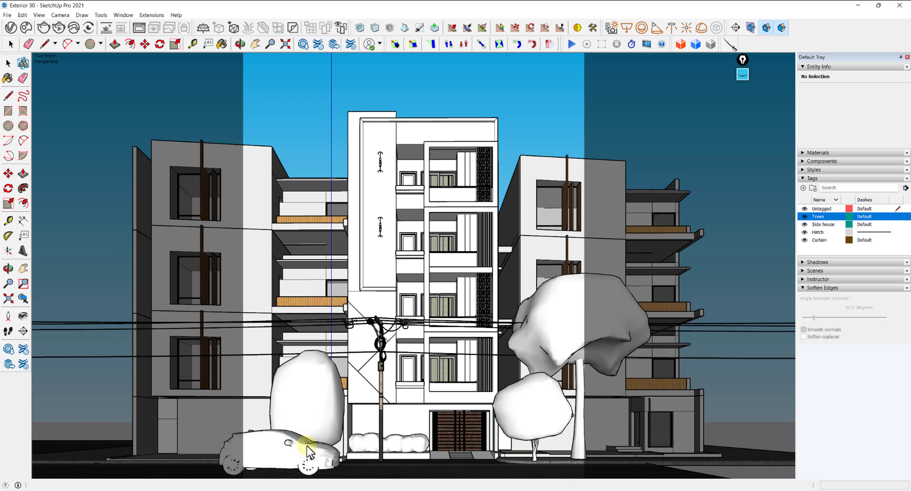
Move the parked car a short distance along the street toward the utility pole and deselect it.
{"action": "left_click", "coordinate": [317, 462]}
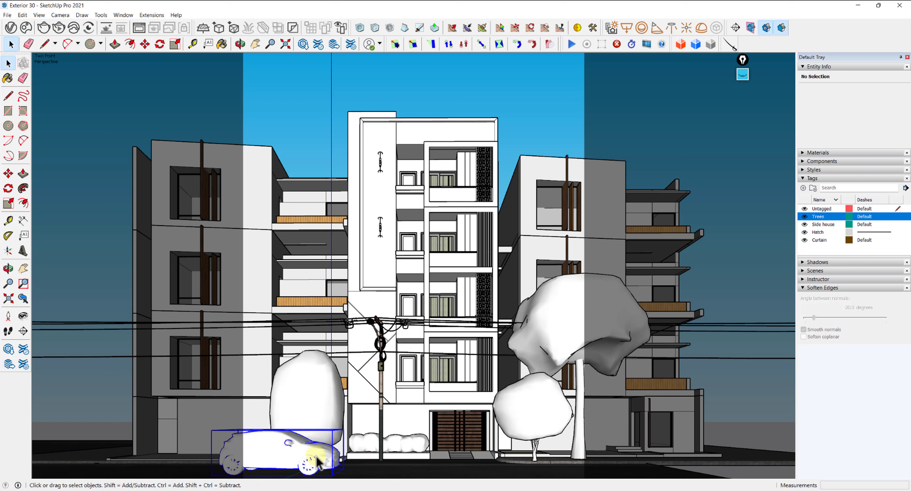
{"action": "key", "text": "m"}
{"action": "left_click", "coordinate": [324, 456]}
{"action": "key", "text": "space"}
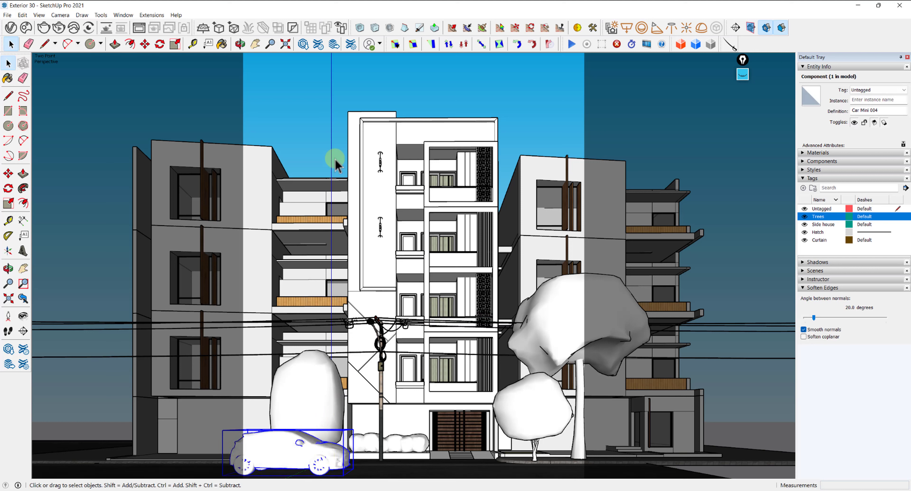
{"action": "left_click", "coordinate": [331, 75]}
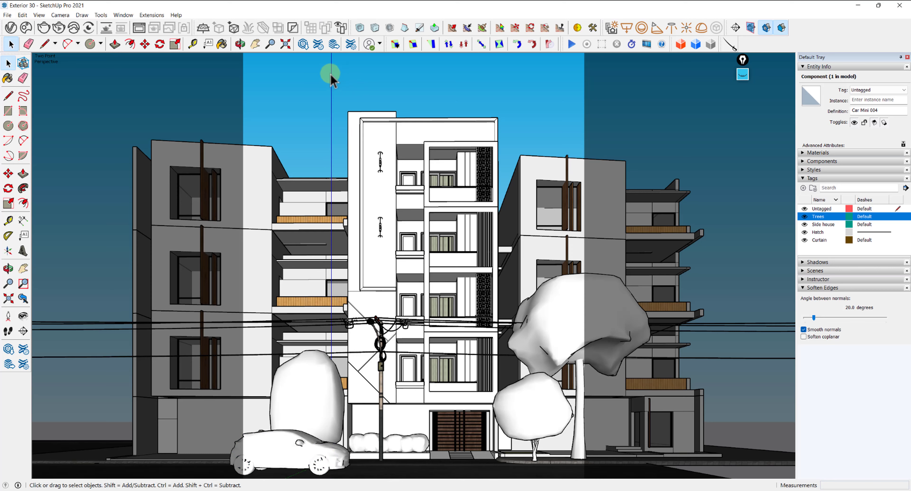
Mark the balcony parapets and the lower ends of the dark facade screens on each floor with the screen pen.
{"action": "left_click", "coordinate": [744, 79]}
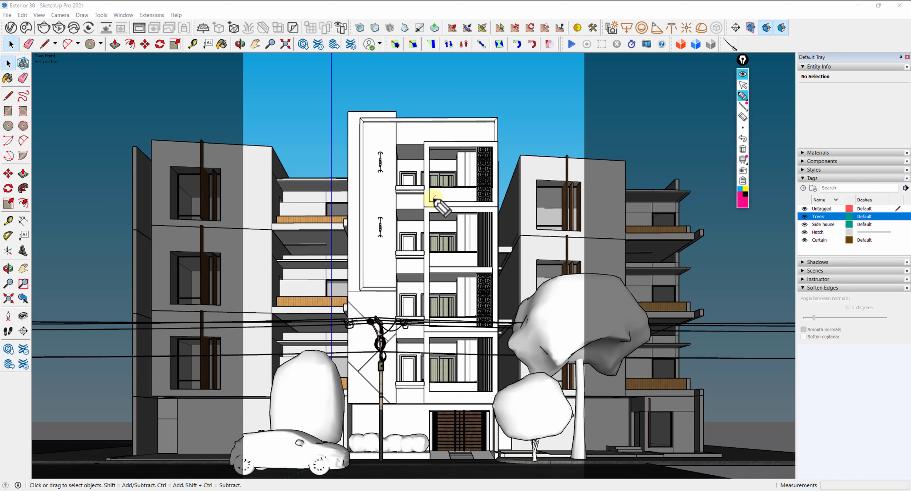
{"action": "left_click_drag", "start_coordinate": [432, 198], "coordinate": [473, 193]}
{"action": "mouse_move", "coordinate": [444, 260]}
{"action": "left_mouse_down"}
{"action": "mouse_move", "coordinate": [466, 256]}
{"action": "mouse_move", "coordinate": [455, 259]}
{"action": "left_mouse_up"}
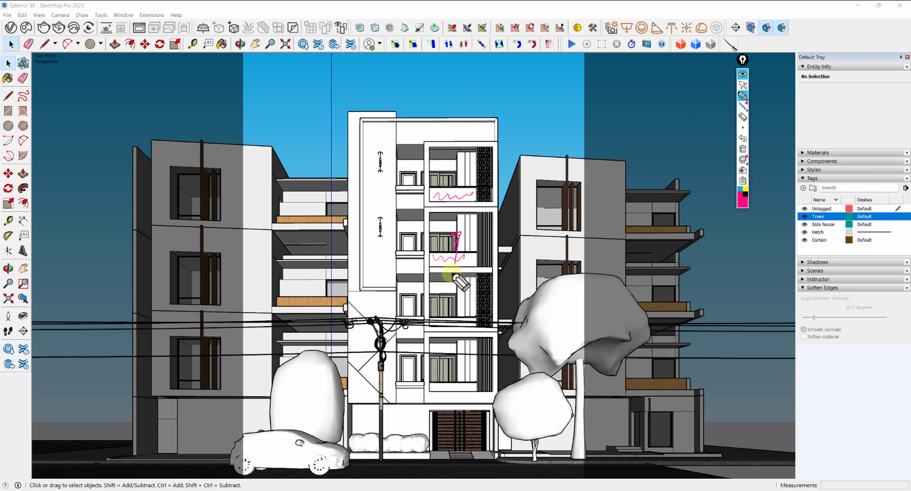
{"action": "left_click_drag", "start_coordinate": [486, 370], "coordinate": [485, 370]}
{"action": "mouse_move", "coordinate": [480, 313]}
{"action": "left_mouse_down"}
{"action": "mouse_move", "coordinate": [474, 305]}
{"action": "mouse_move", "coordinate": [488, 297]}
{"action": "left_mouse_up"}
{"action": "mouse_move", "coordinate": [498, 254]}
{"action": "left_mouse_down"}
{"action": "mouse_move", "coordinate": [480, 255]}
{"action": "mouse_move", "coordinate": [494, 252]}
{"action": "left_mouse_up"}
{"action": "mouse_move", "coordinate": [474, 187]}
{"action": "left_mouse_down"}
{"action": "mouse_move", "coordinate": [468, 200]}
{"action": "mouse_move", "coordinate": [474, 186]}
{"action": "left_mouse_up"}
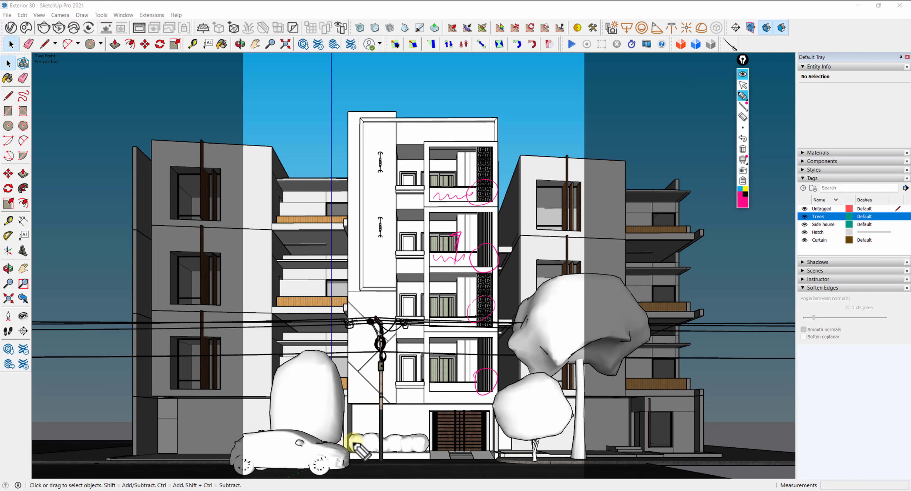
Mark the hedge and the three proxy trees in front of the building with the screen pen, and clear the marks.
{"action": "mouse_move", "coordinate": [354, 445]}
{"action": "left_mouse_down"}
{"action": "mouse_move", "coordinate": [420, 449]}
{"action": "mouse_move", "coordinate": [358, 447]}
{"action": "mouse_move", "coordinate": [375, 451]}
{"action": "left_mouse_up"}
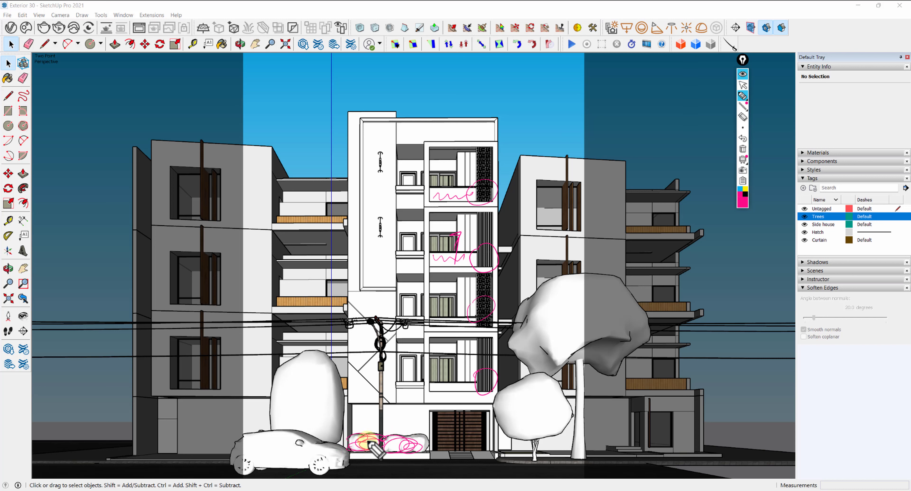
{"action": "left_click_drag", "start_coordinate": [368, 443], "coordinate": [369, 442]}
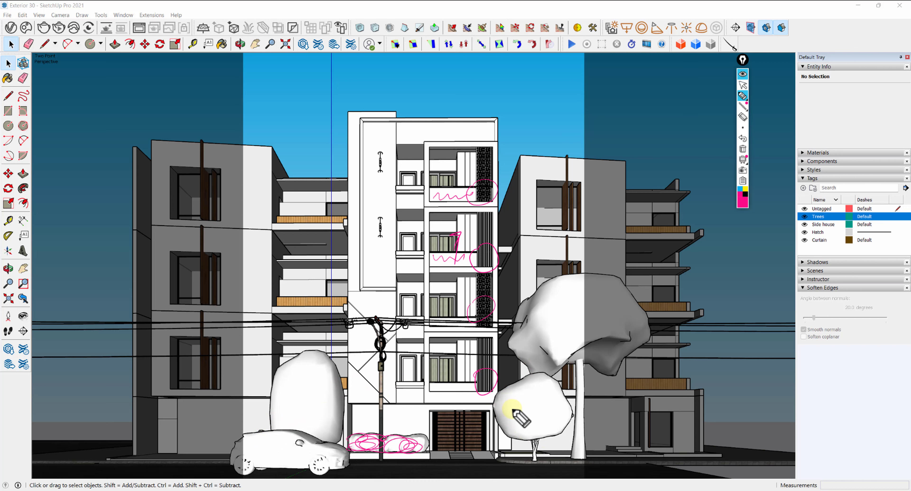
{"action": "mouse_move", "coordinate": [499, 394]}
{"action": "left_mouse_down"}
{"action": "mouse_move", "coordinate": [525, 378]}
{"action": "mouse_move", "coordinate": [571, 392]}
{"action": "mouse_move", "coordinate": [534, 446]}
{"action": "mouse_move", "coordinate": [515, 386]}
{"action": "mouse_move", "coordinate": [544, 422]}
{"action": "left_mouse_up"}
{"action": "left_click_drag", "start_coordinate": [543, 381], "coordinate": [514, 434]}
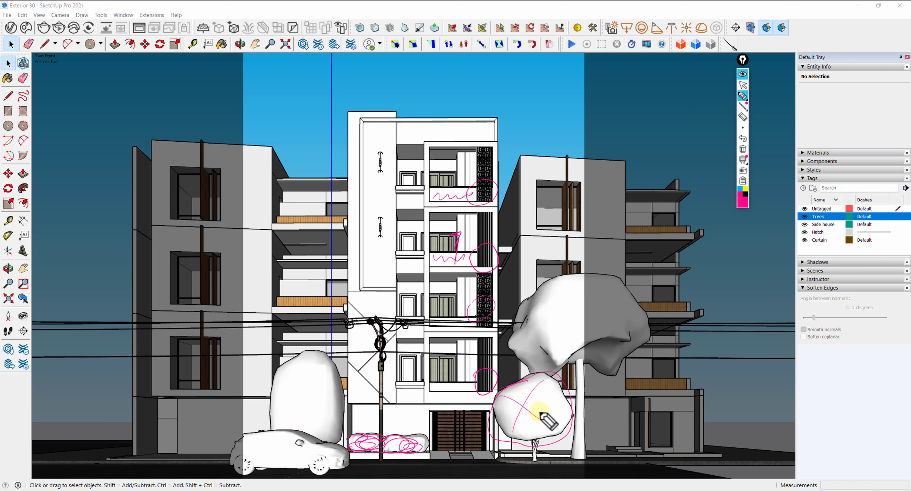
{"action": "mouse_move", "coordinate": [586, 271]}
{"action": "left_mouse_down"}
{"action": "mouse_move", "coordinate": [500, 340]}
{"action": "mouse_move", "coordinate": [580, 364]}
{"action": "mouse_move", "coordinate": [588, 470]}
{"action": "mouse_move", "coordinate": [574, 364]}
{"action": "left_mouse_up"}
{"action": "left_click_drag", "start_coordinate": [274, 399], "coordinate": [338, 415]}
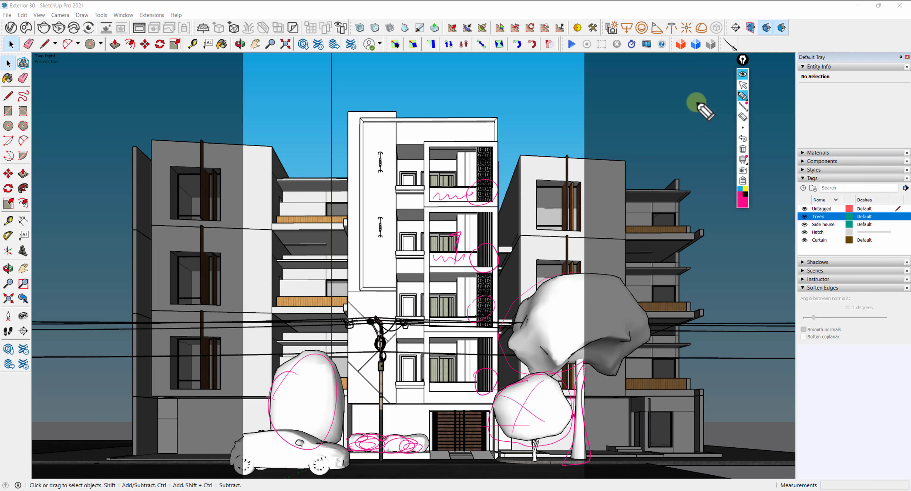
{"action": "left_click", "coordinate": [742, 74]}
Search the Chaos Cosmos library for people, look at the woman on a bicycle asset and close the library.
{"action": "double_click", "coordinate": [311, 6]}
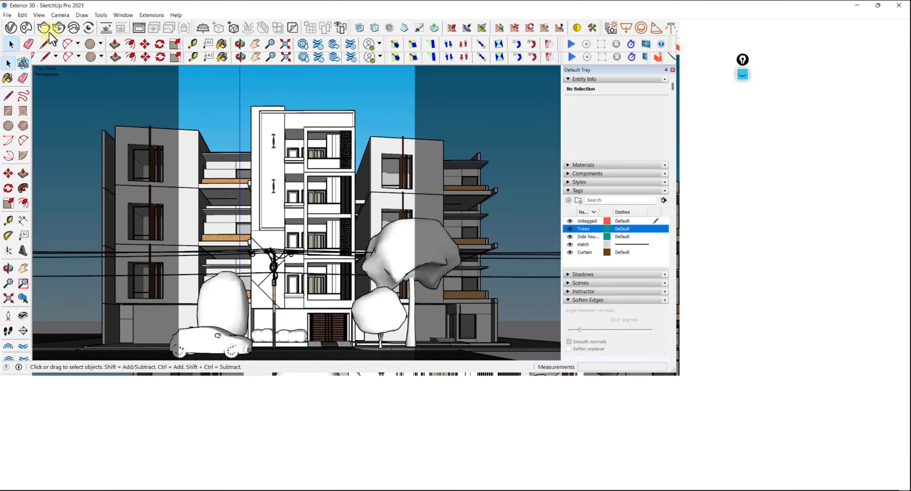
{"action": "left_click", "coordinate": [44, 27]}
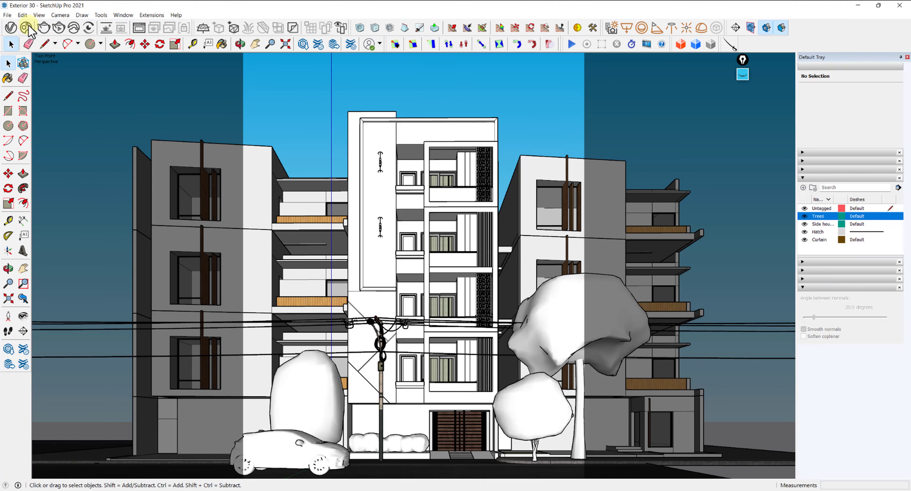
{"action": "left_click", "coordinate": [134, 78]}
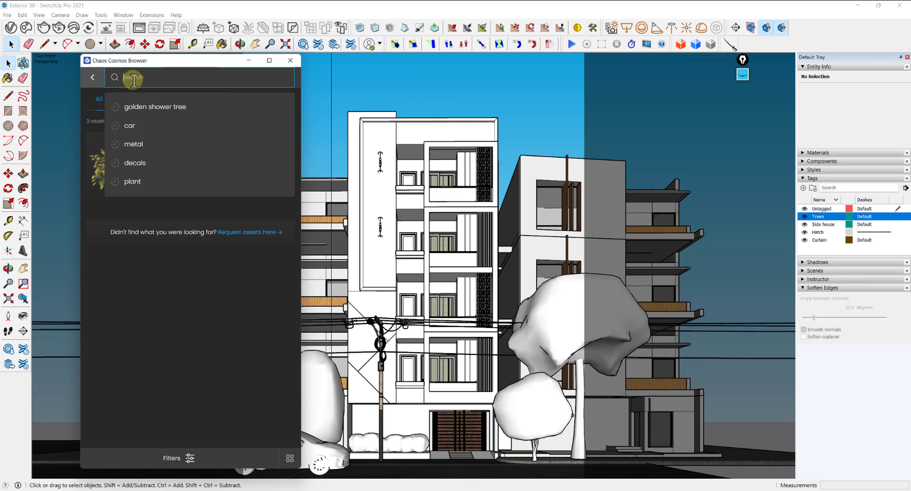
{"action": "type", "text": "peopl"}
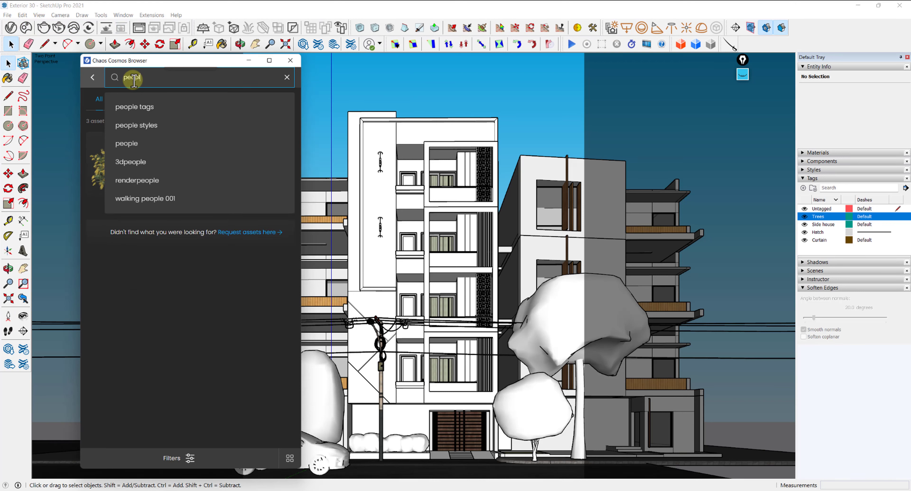
{"action": "left_click", "coordinate": [130, 146]}
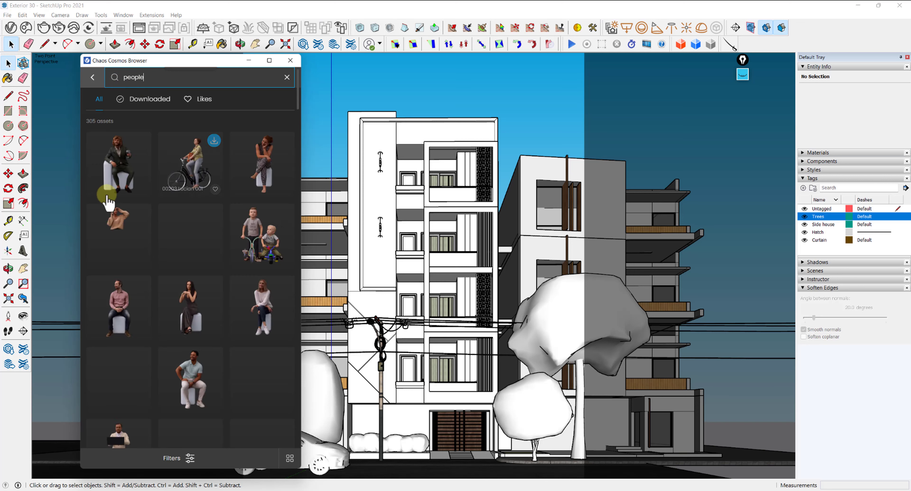
{"action": "left_click", "coordinate": [206, 175]}
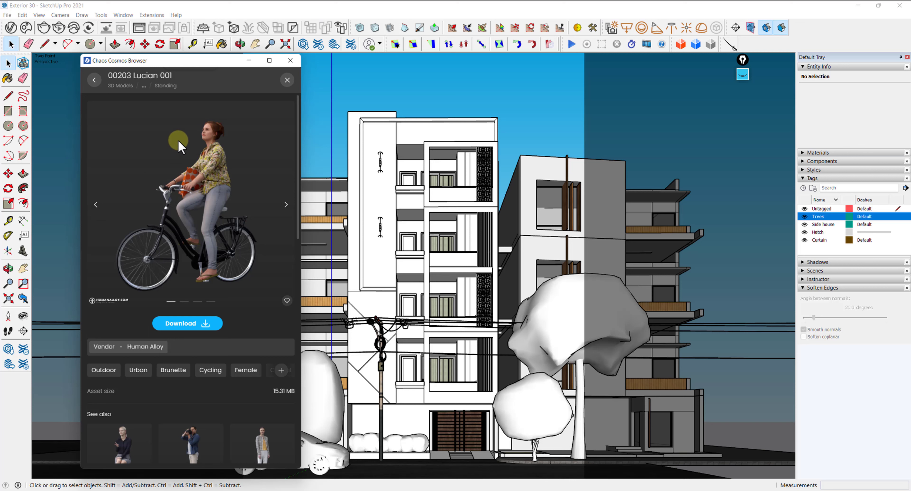
{"action": "left_click", "coordinate": [289, 61]}
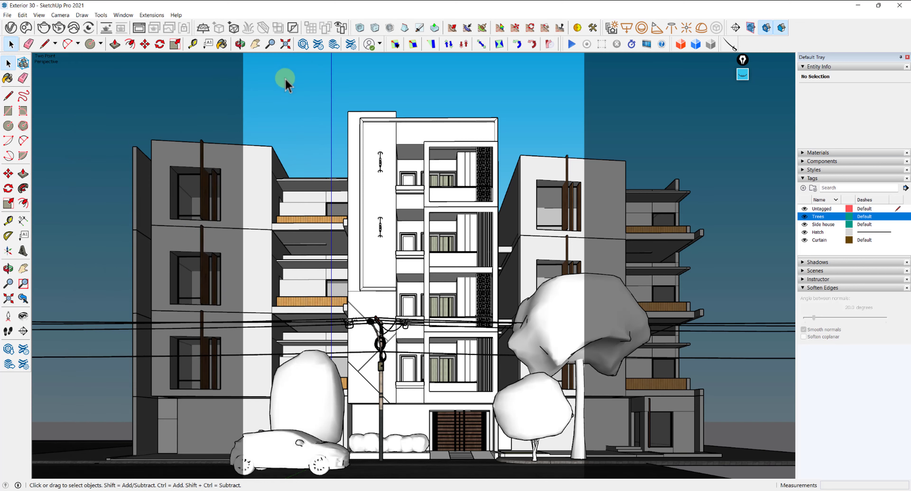
Save the two-point front view as a new scene, orbit away and recall the scene to check it.
{"action": "left_click", "coordinate": [22, 15]}
{"action": "mouse_move", "coordinate": [39, 14]}
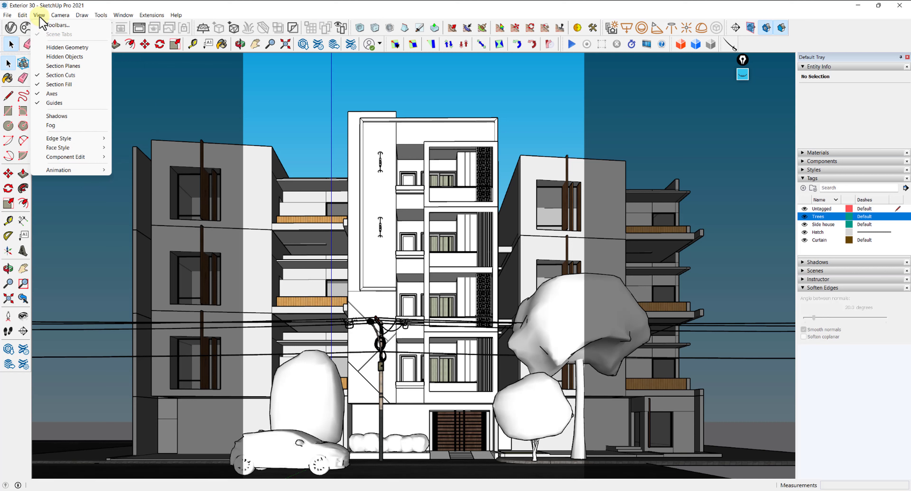
{"action": "mouse_move", "coordinate": [62, 171]}
{"action": "left_click", "coordinate": [129, 171]}
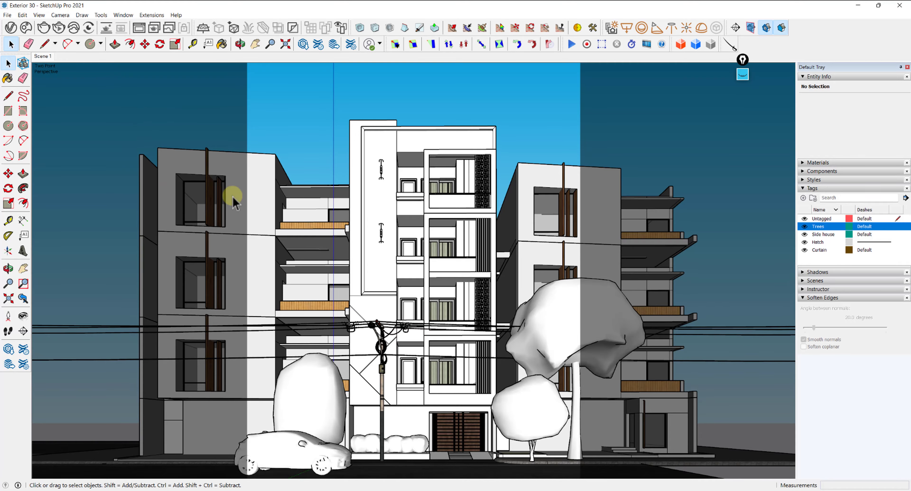
{"action": "middle_click_drag", "start_coordinate": [206, 191], "coordinate": [248, 209]}
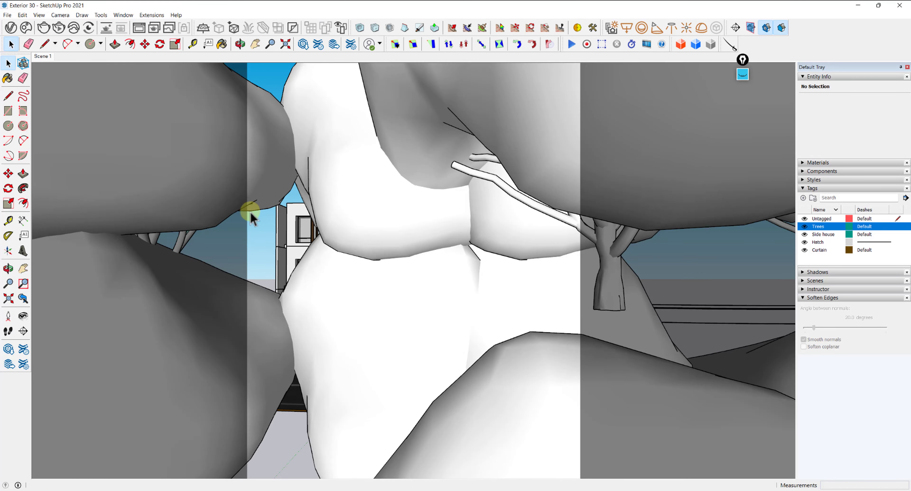
{"action": "left_click", "coordinate": [43, 57]}
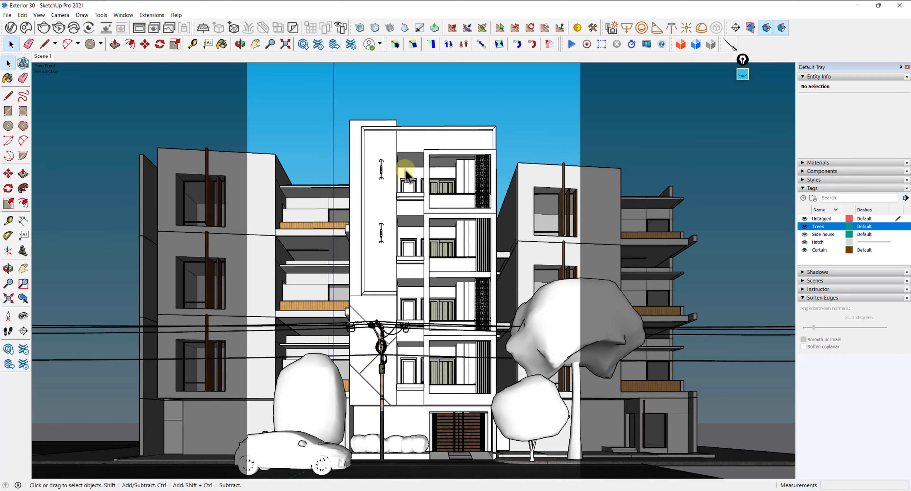
Switch to the browser, look through the Udemy course page on realistic exterior rendering with V-Ray, and return to the SketchUp model.
{"action": "middle_click_drag", "start_coordinate": [394, 162], "coordinate": [386, 315]}
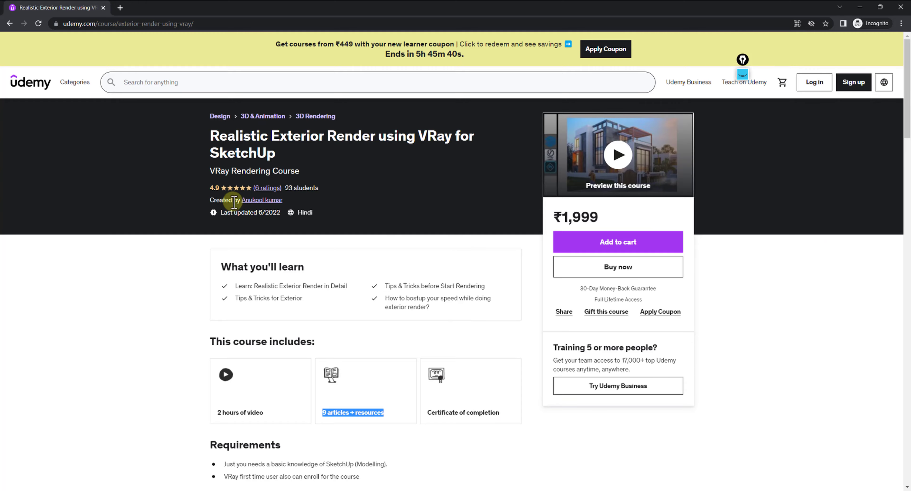
{"action": "scroll", "coordinate": [389, 212], "scroll_direction": "down", "scroll_amount": 3}
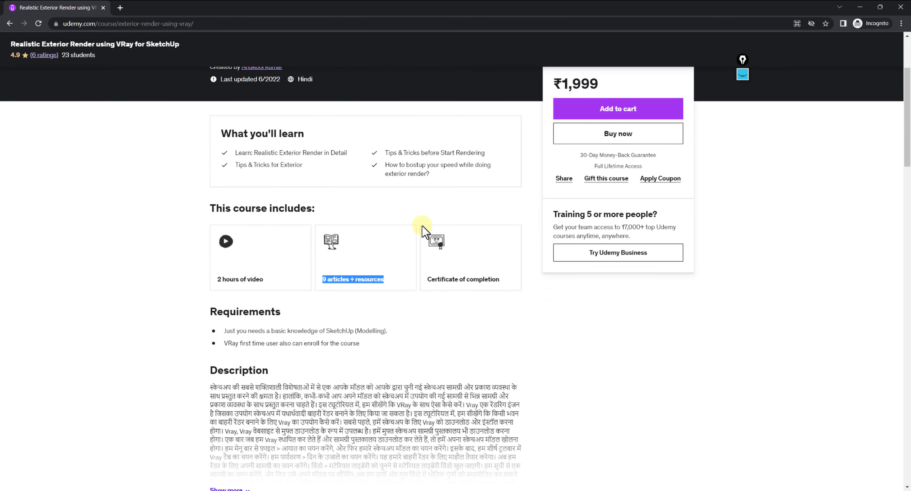
{"action": "left_click", "coordinate": [752, 379]}
{"action": "scroll", "coordinate": [750, 376], "scroll_direction": "up", "scroll_amount": 3}
{"action": "scroll", "coordinate": [750, 374], "scroll_direction": "up", "scroll_amount": 1}
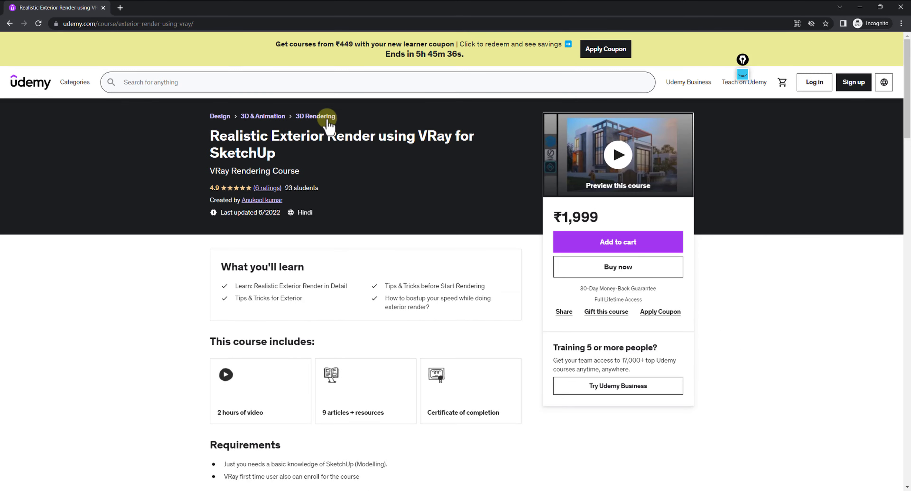
{"action": "left_click", "coordinate": [861, 7]}
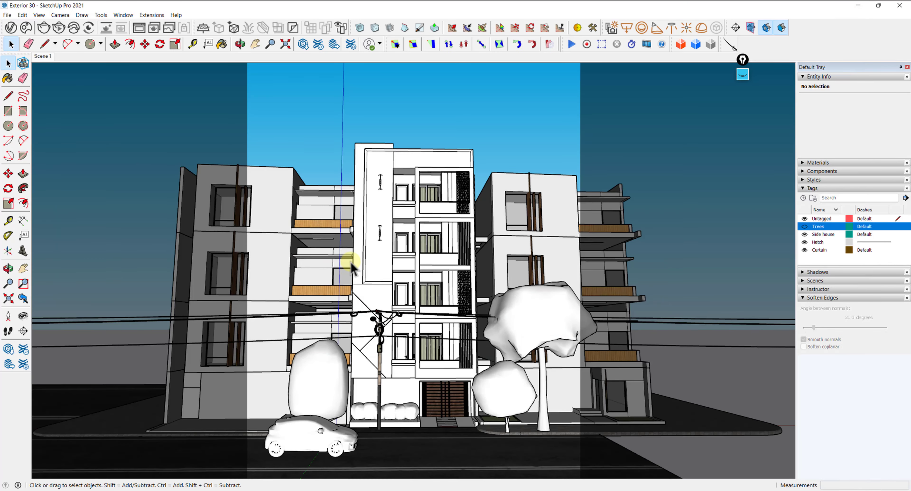